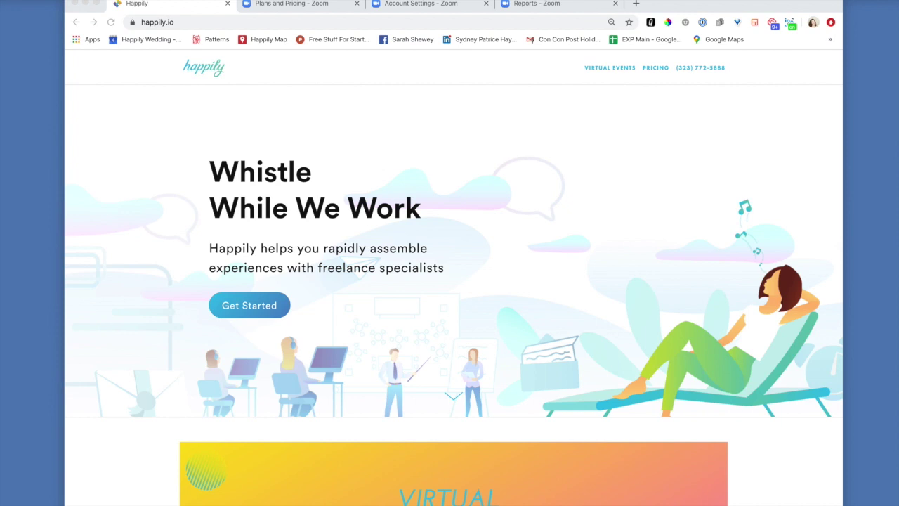
# Switch from the Happily site to the 'Plans and Pricing - Zoom' browser tab.
pyautogui.click(277, 4)
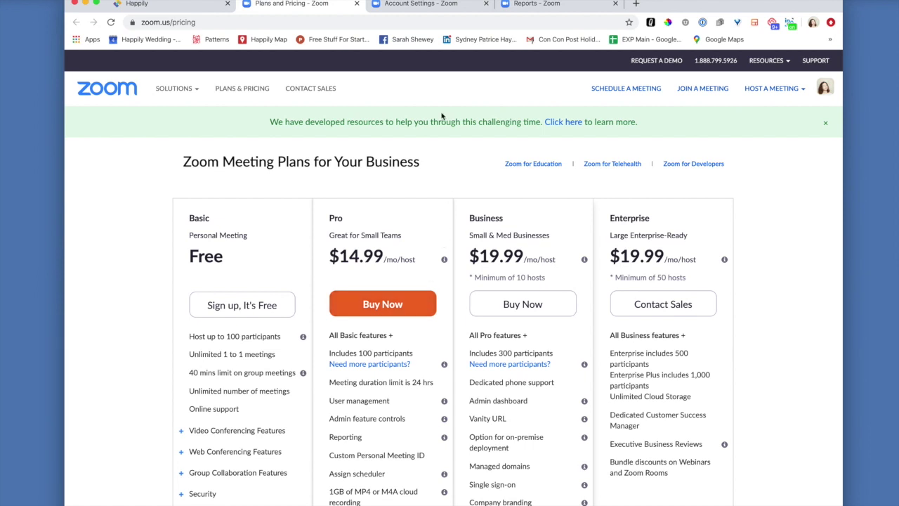
# In Account Settings > In Meeting (Basic), leave Polling on by cancelling its toggle-off.
pyautogui.click(395, 5)
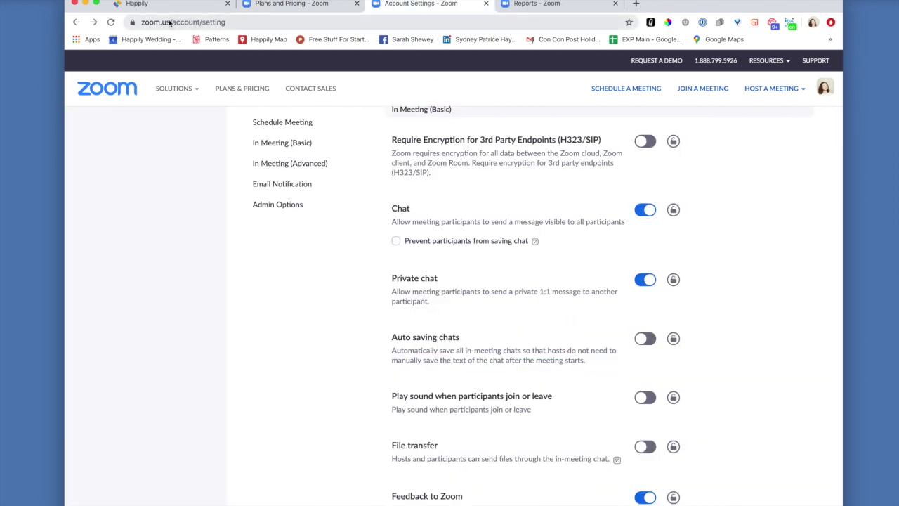
pyautogui.click(232, 26)
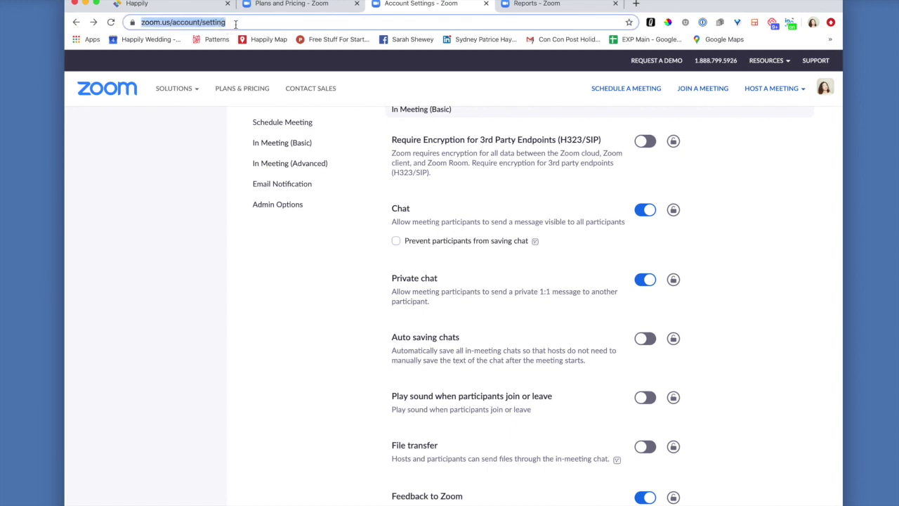
pyautogui.click(330, 213)
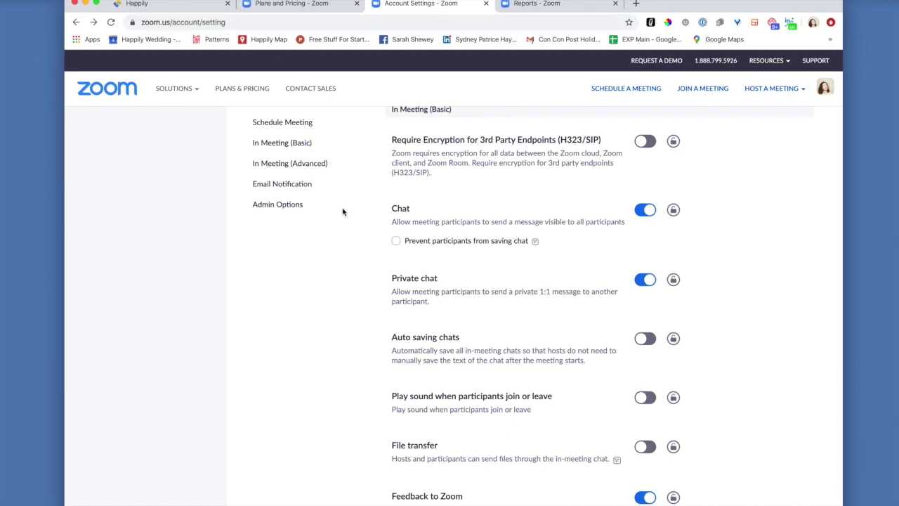
pyautogui.scroll(-10, 337, 204)
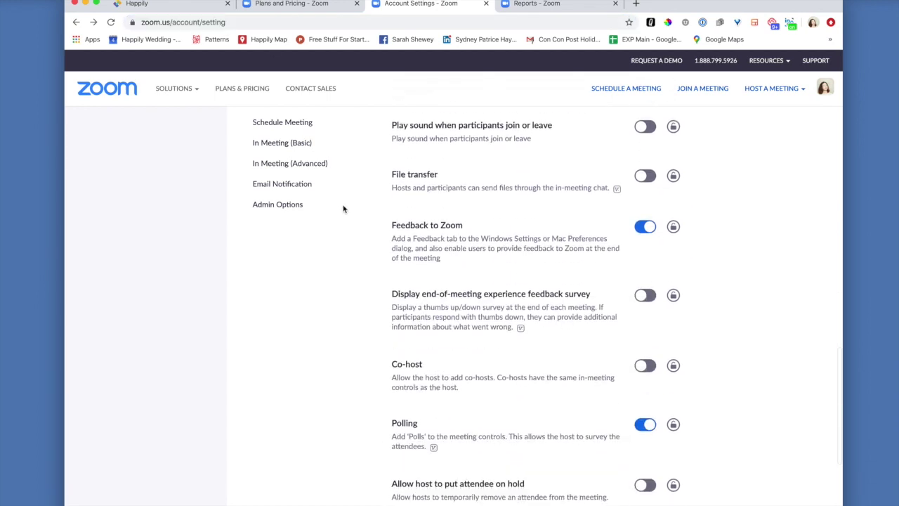
pyautogui.click(274, 144)
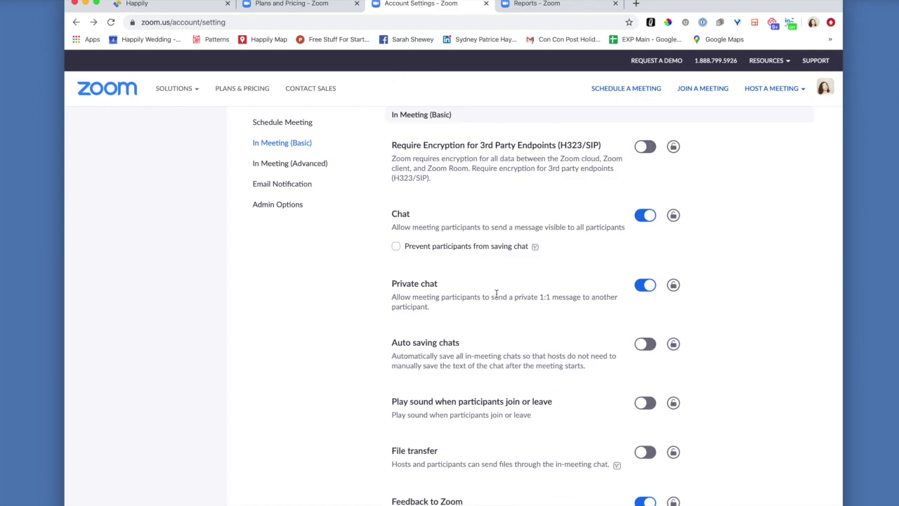
pyautogui.scroll(-5, 496, 295)
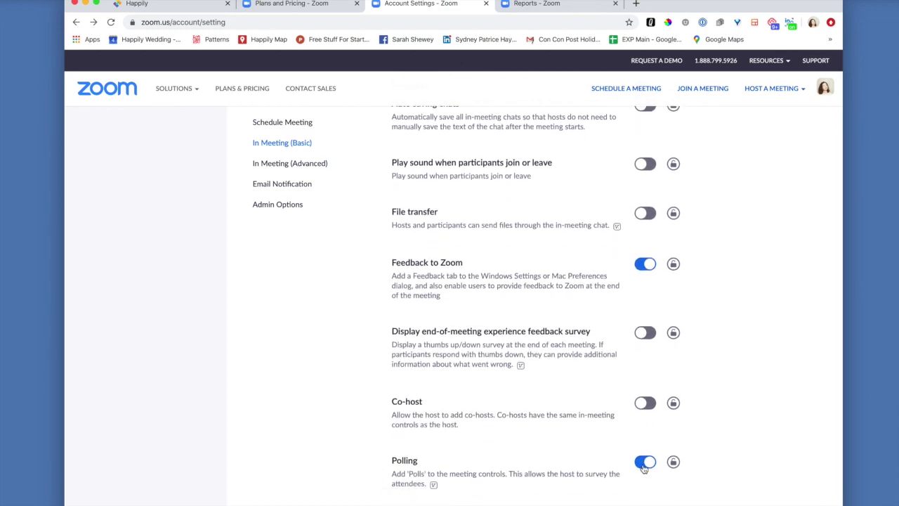
pyautogui.click(644, 464)
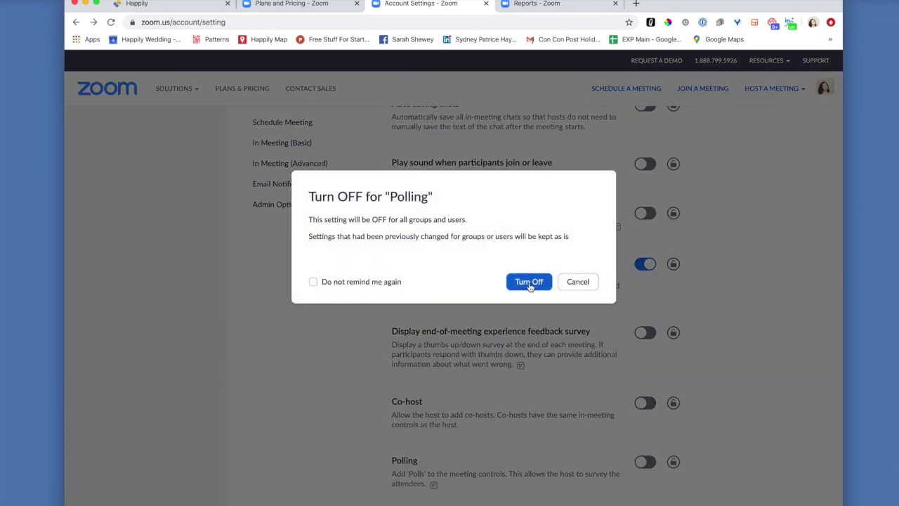
pyautogui.click(576, 284)
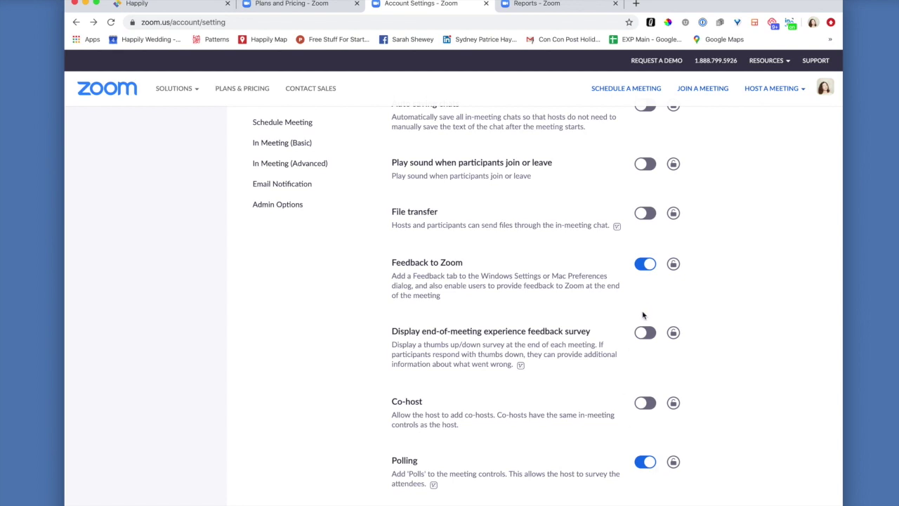
# Schedule 'Happily Zoom Polling Demo' for 03/31/2020 with Registration Required, and save it.
pyautogui.click(628, 89)
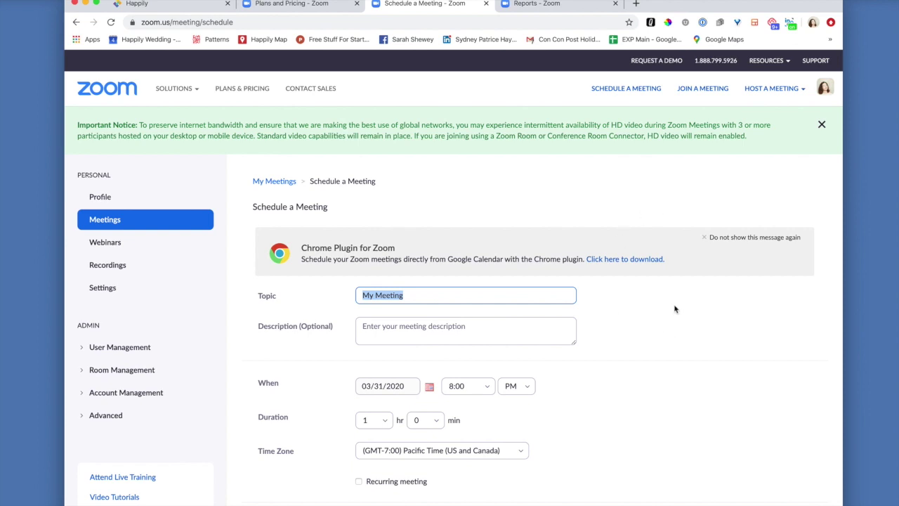
pyautogui.write('Happily Zoom ')
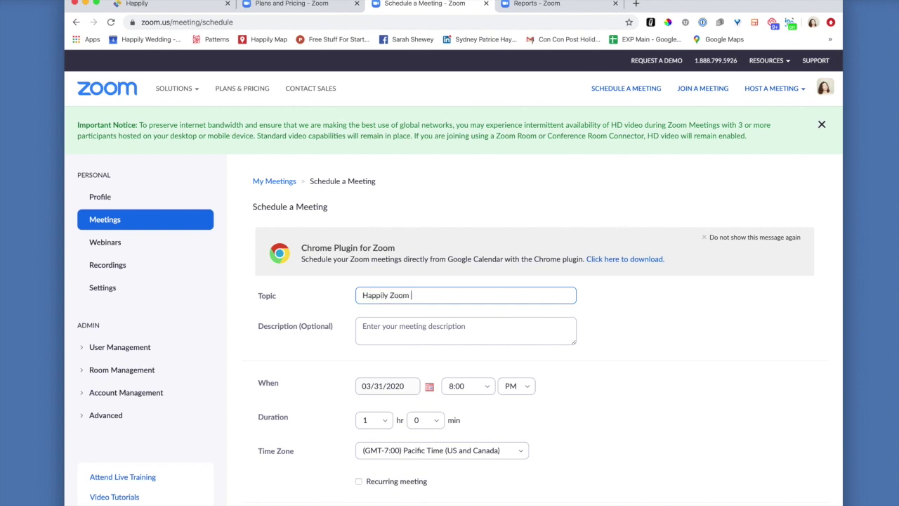
pyautogui.write('Polling Demo')
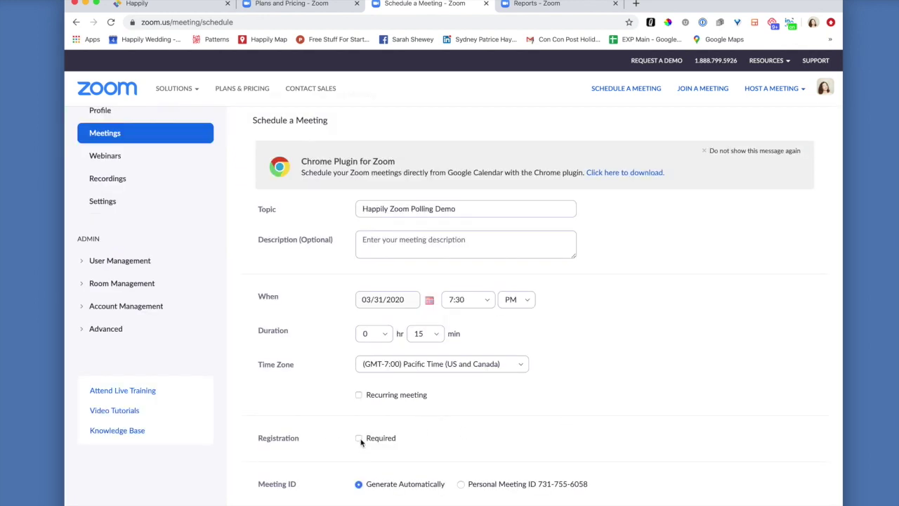
pyautogui.click(361, 440)
pyautogui.scroll(-1, 457, 441)
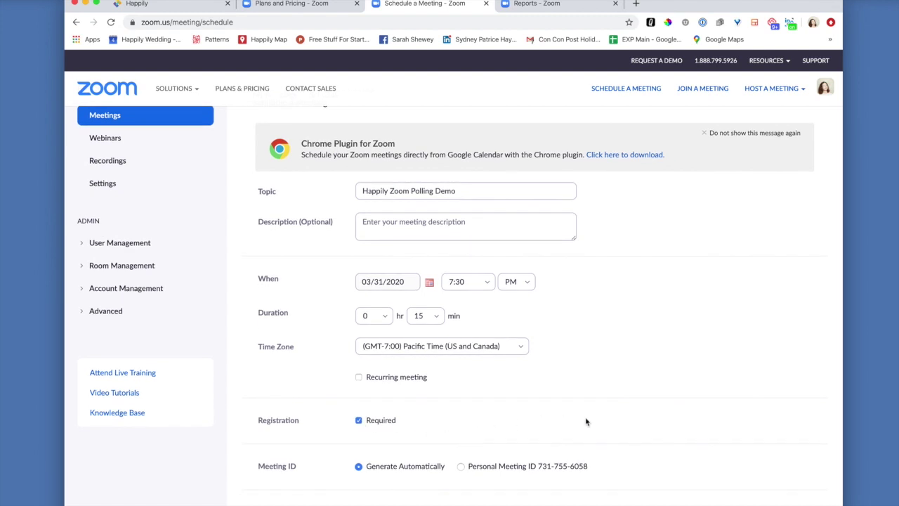
pyautogui.scroll(-1, 592, 422)
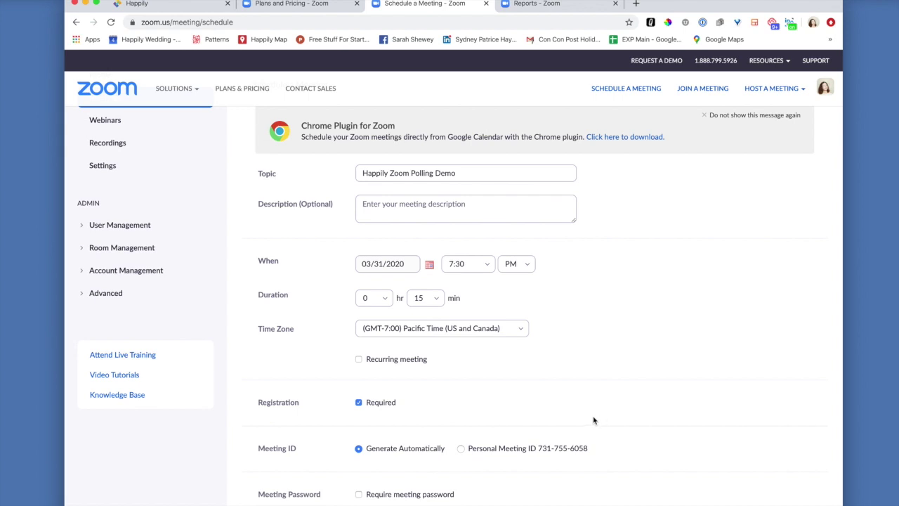
pyautogui.scroll(-6, 594, 422)
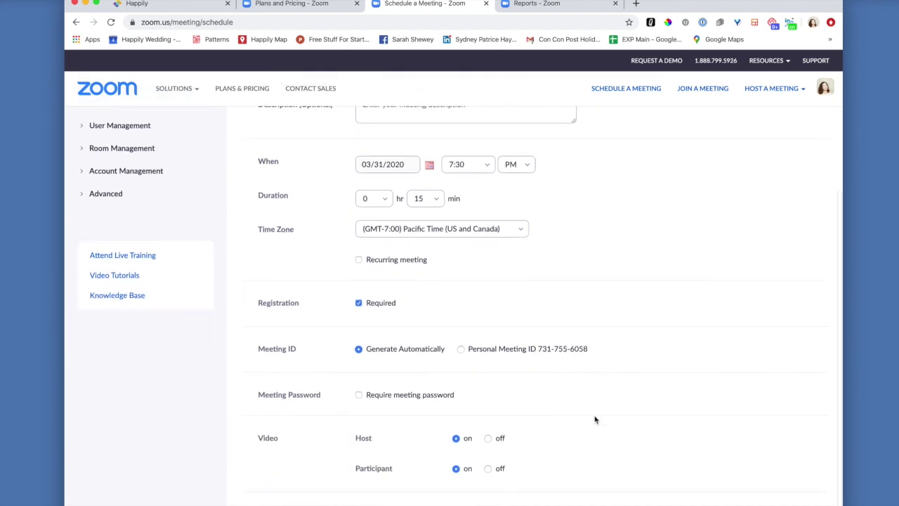
pyautogui.scroll(-1, 511, 499)
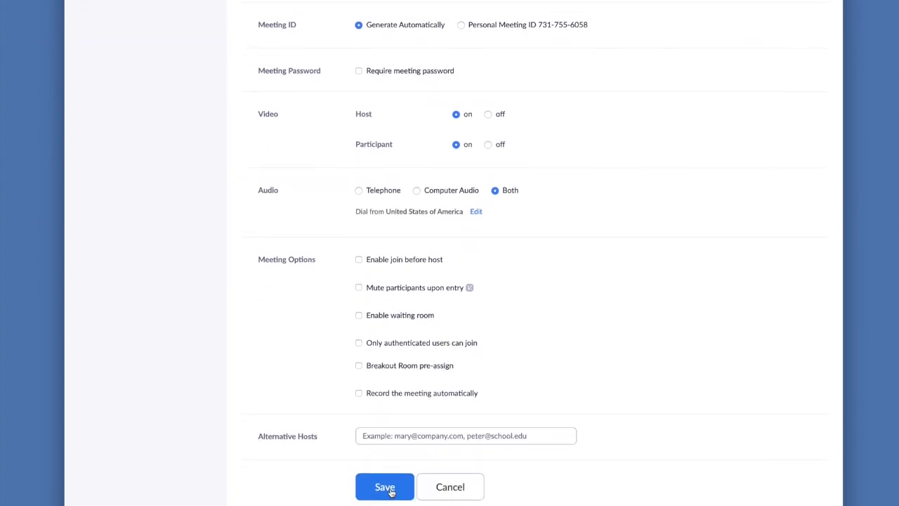
pyautogui.click(382, 485)
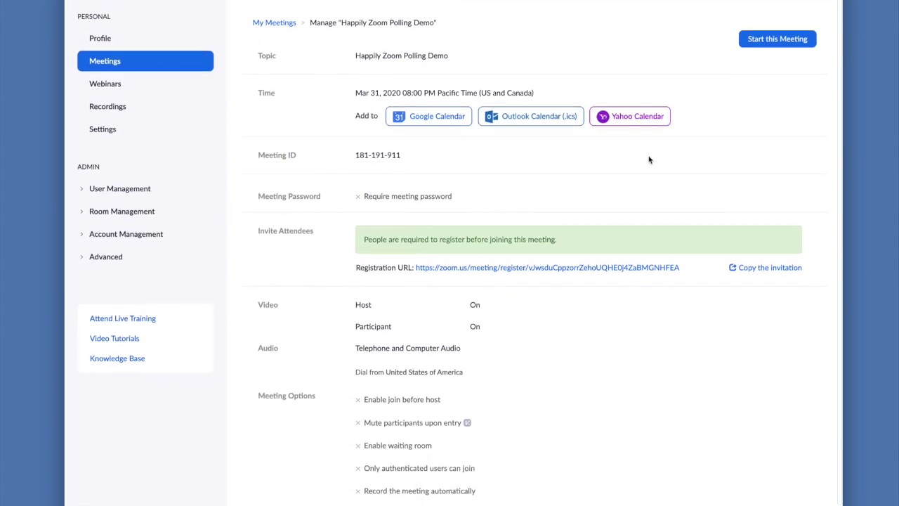
# From the meeting's Poll tab, add a new poll with a second question.
pyautogui.click(480, 243)
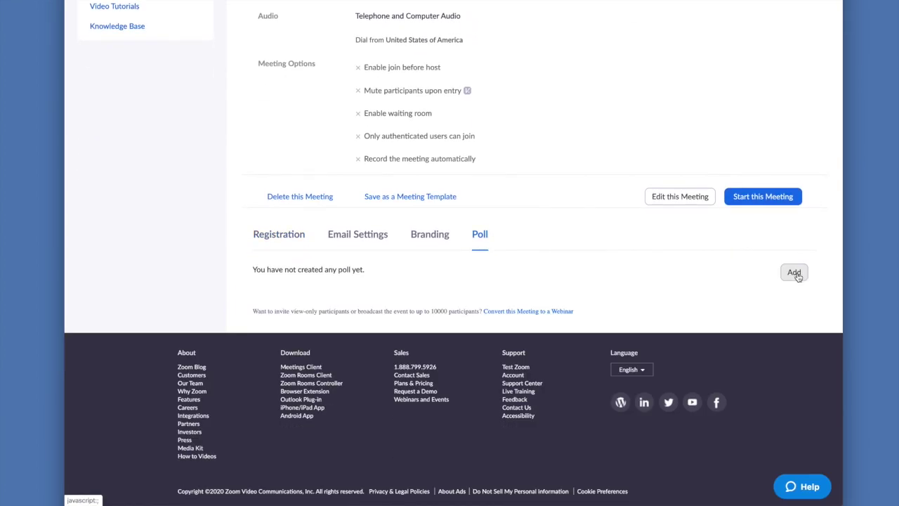
pyautogui.click(794, 273)
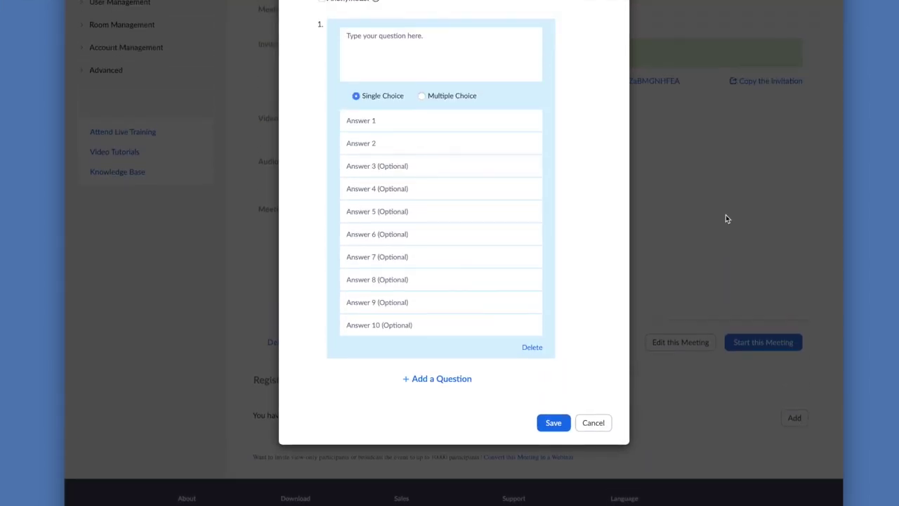
pyautogui.click(532, 336)
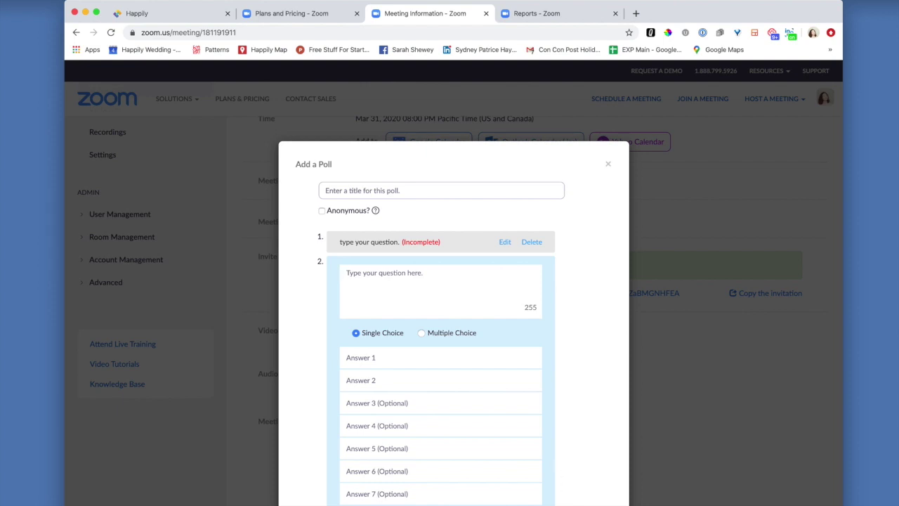
# Delete the extra question, title the poll 'Color', toggle Anonymous, and edit question 1.
pyautogui.click(546, 375)
pyautogui.click(387, 189)
pyautogui.write('Colo')
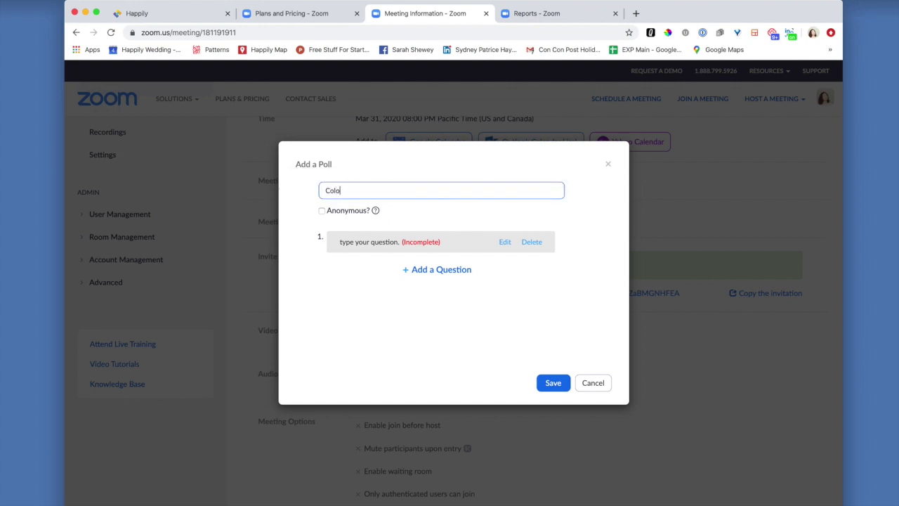
pyautogui.write('r')
pyautogui.scroll(1, 438, 217)
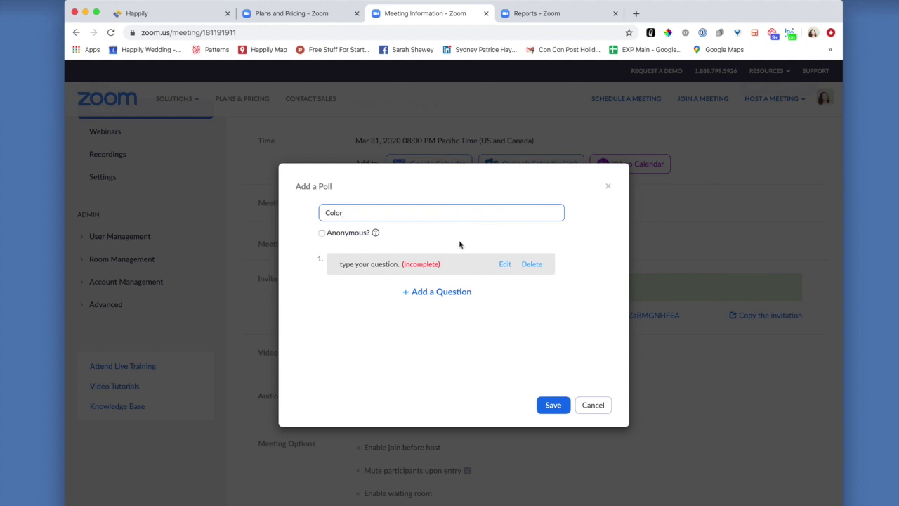
pyautogui.click(322, 222)
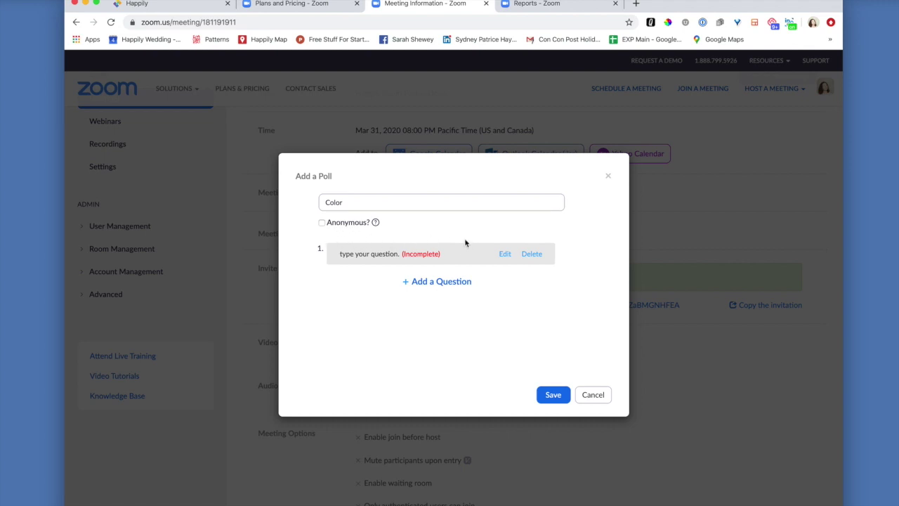
pyautogui.click(506, 256)
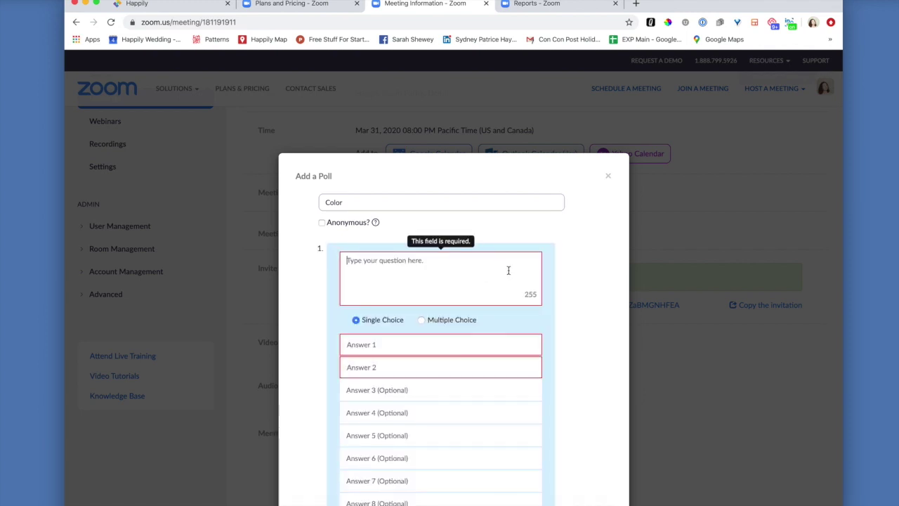
# Ask 'What is your favorite color?' as single choice with first answer Red.
pyautogui.write('What is your favorite color?')
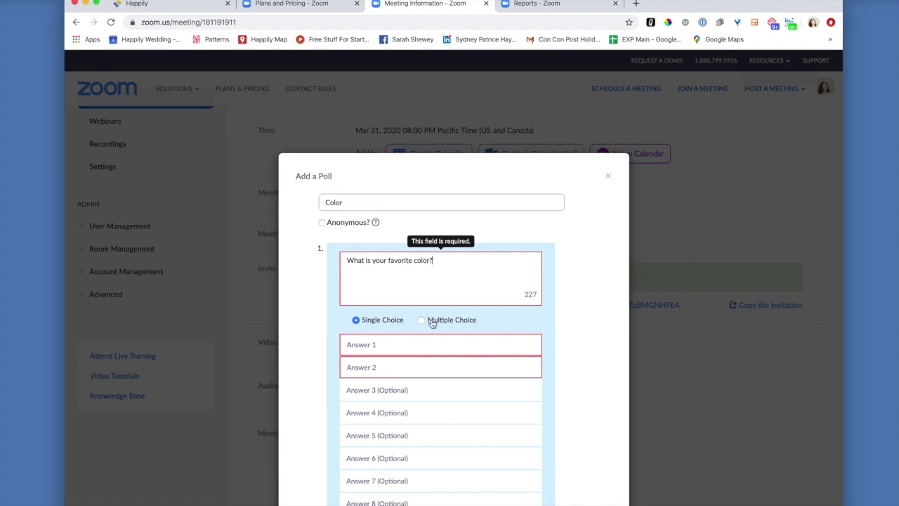
pyautogui.click(378, 342)
pyautogui.write('REd')
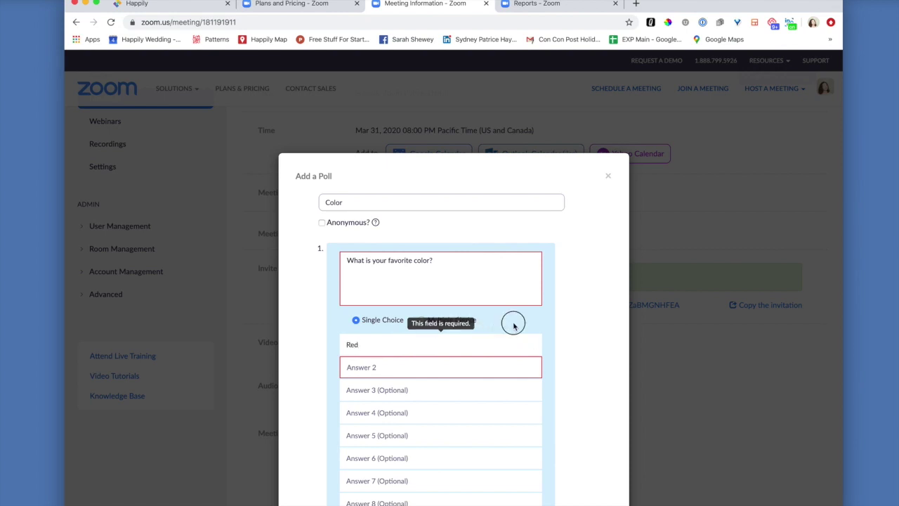
pyautogui.click(422, 320)
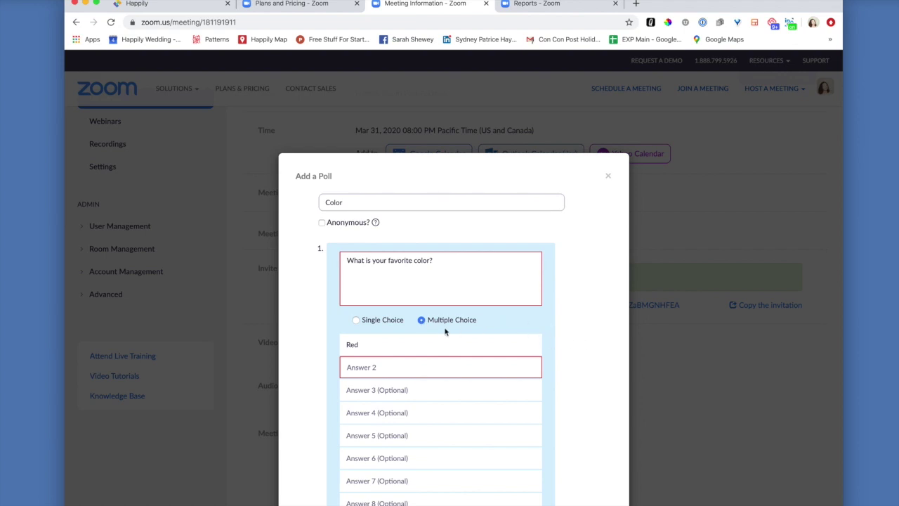
pyautogui.click(356, 321)
# Add answers Blue, Green and Yellow, then save the Color poll.
pyautogui.click(393, 371)
pyautogui.write('Blue')
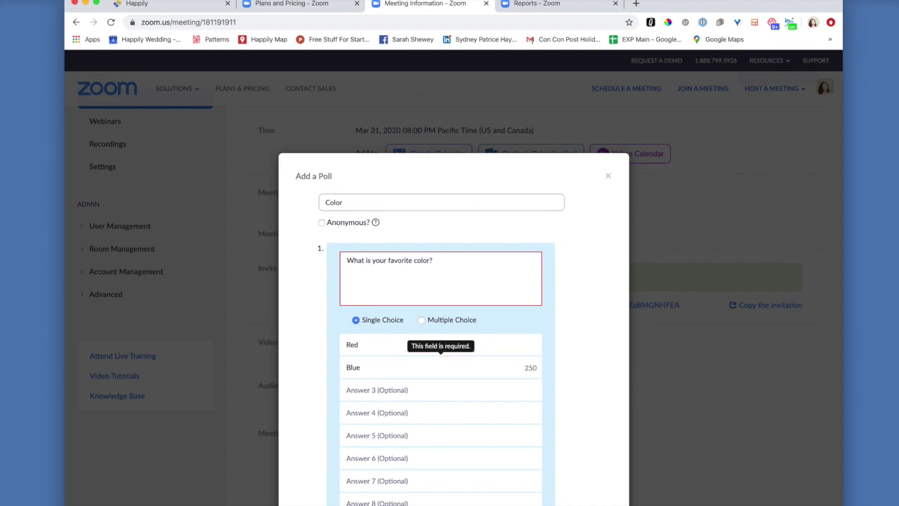
pyautogui.click(374, 405)
pyautogui.click(377, 392)
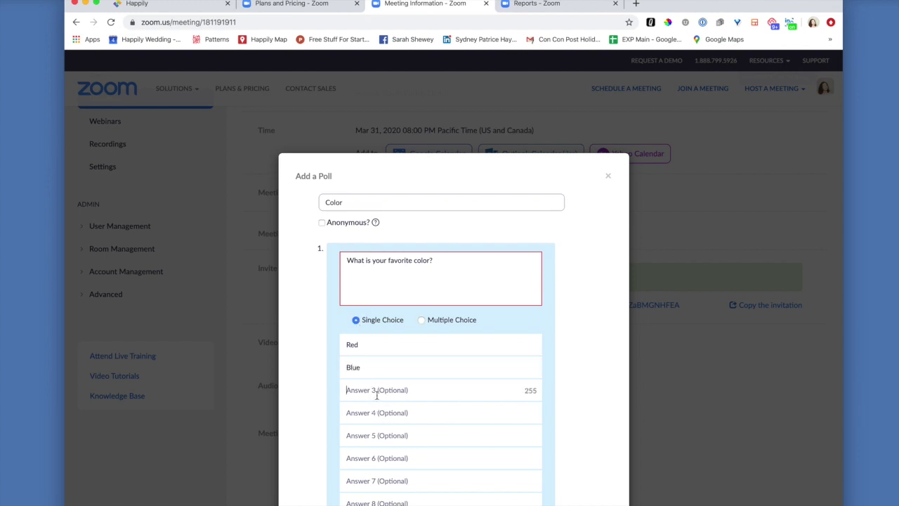
pyautogui.write('Green')
pyautogui.click(369, 408)
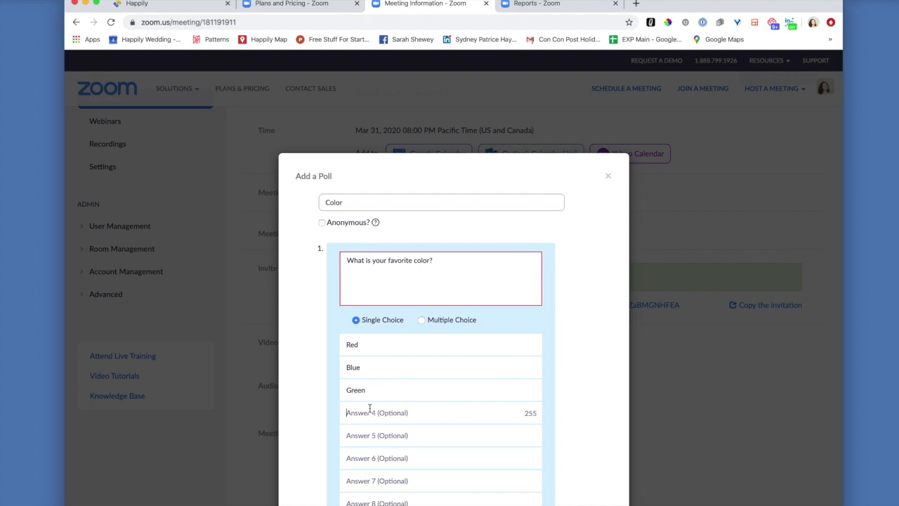
pyautogui.write('Yellow')
pyautogui.scroll(-5, 548, 352)
pyautogui.click(554, 375)
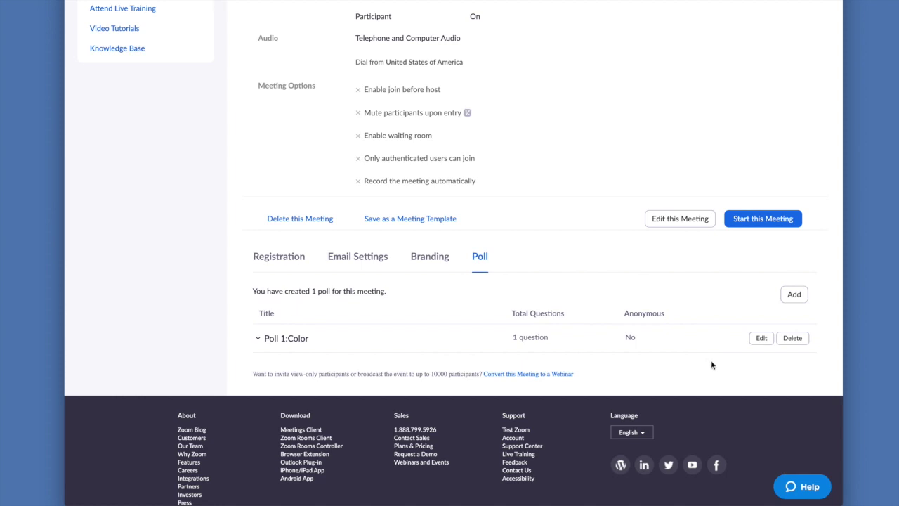
# Add an anonymous poll titled 'Size' asking 'What is your shirt size?'.
pyautogui.click(799, 298)
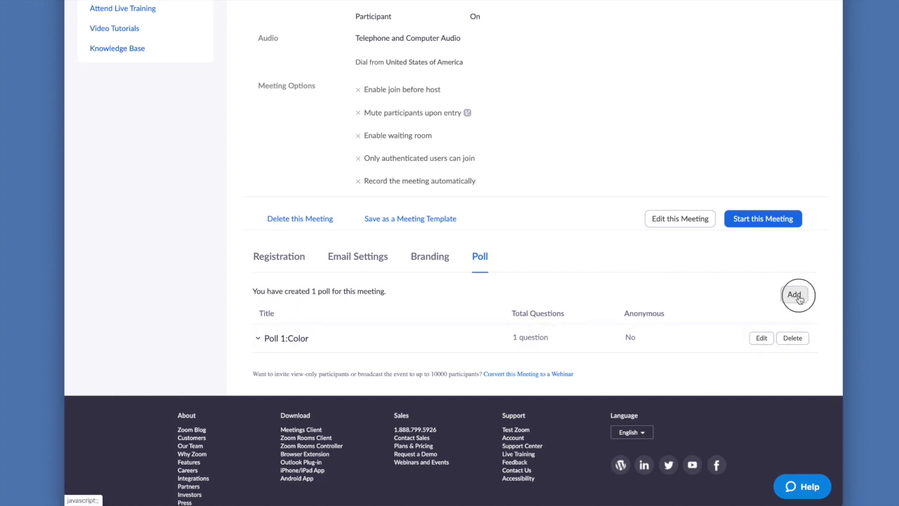
pyautogui.scroll(3, 801, 301)
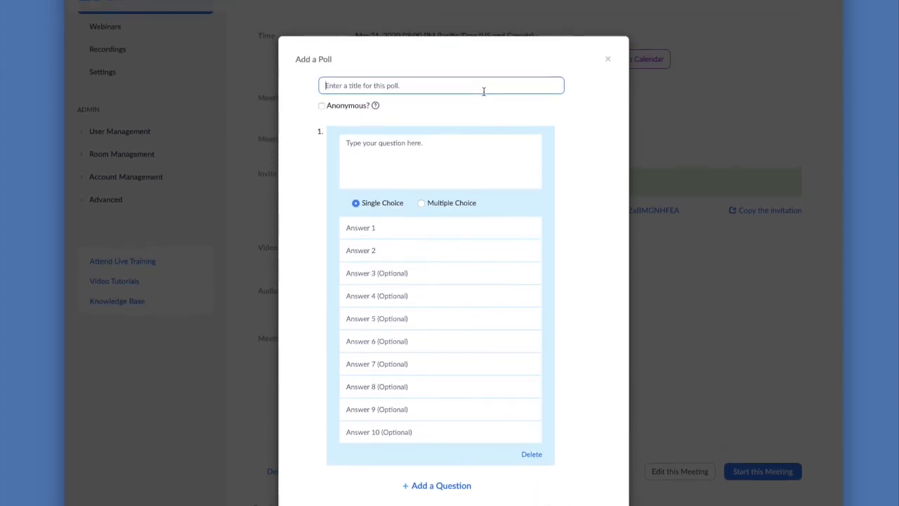
pyautogui.write('Size')
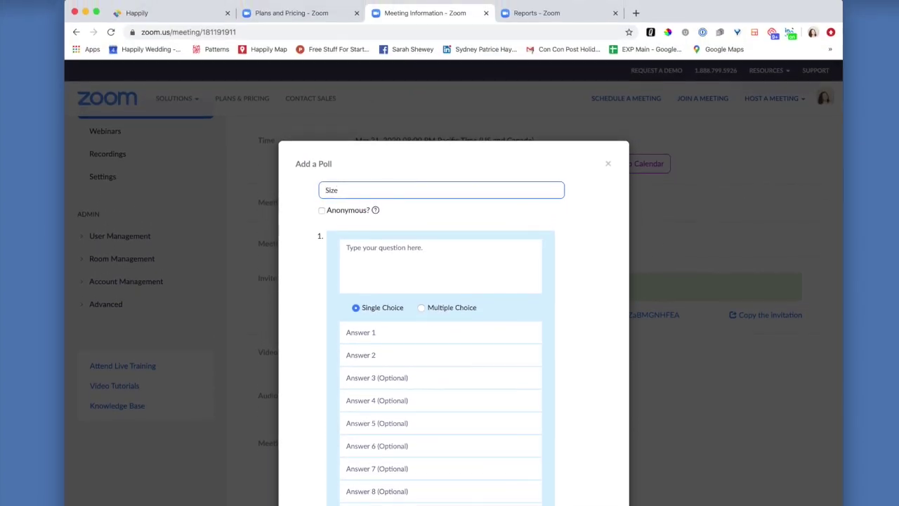
pyautogui.click(322, 210)
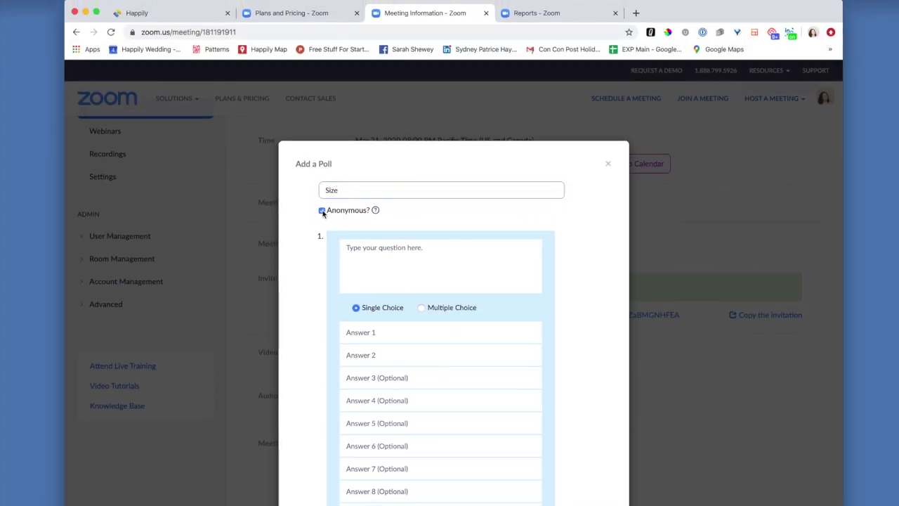
pyautogui.click(397, 260)
pyautogui.write('What is you')
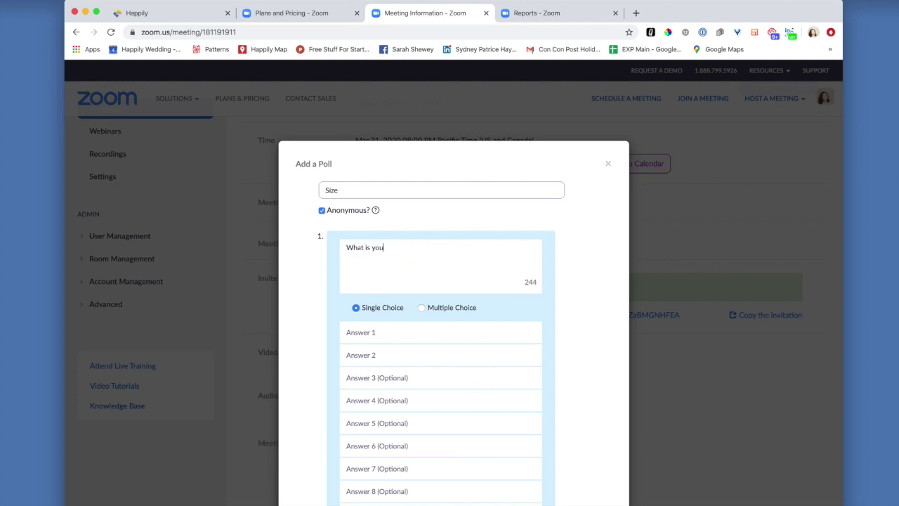
pyautogui.write('r shirt size?')
# Fill in answers Small, Med, Large and XL and submit the Size poll.
pyautogui.click(448, 328)
pyautogui.write('Small')
pyautogui.press('Tab')
pyautogui.write('Med')
pyautogui.press('Tab')
pyautogui.write('L')
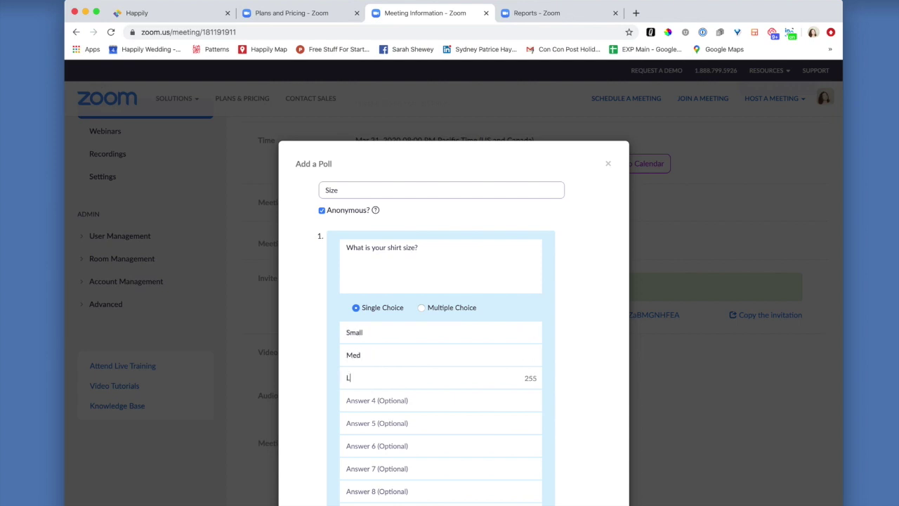
pyautogui.write('arge')
pyautogui.press('Tab')
pyautogui.write('Z')
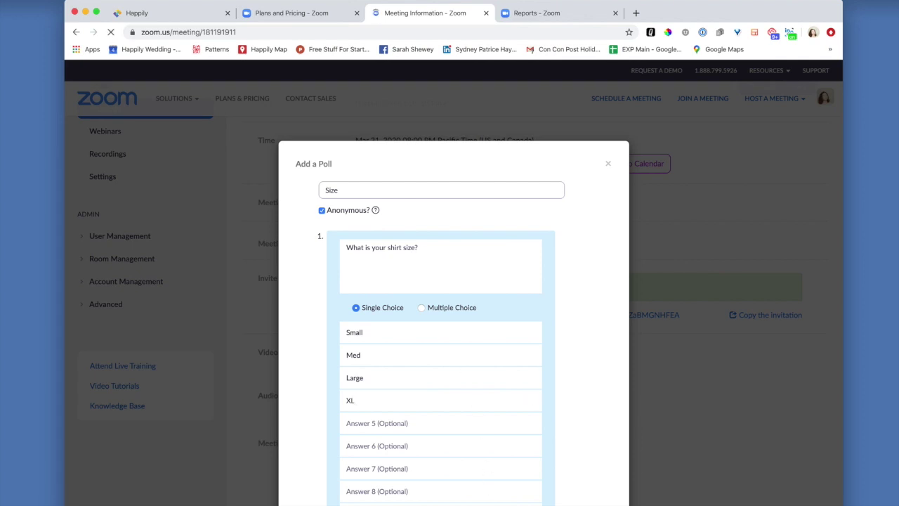
pyautogui.scroll(-2, 450, 281)
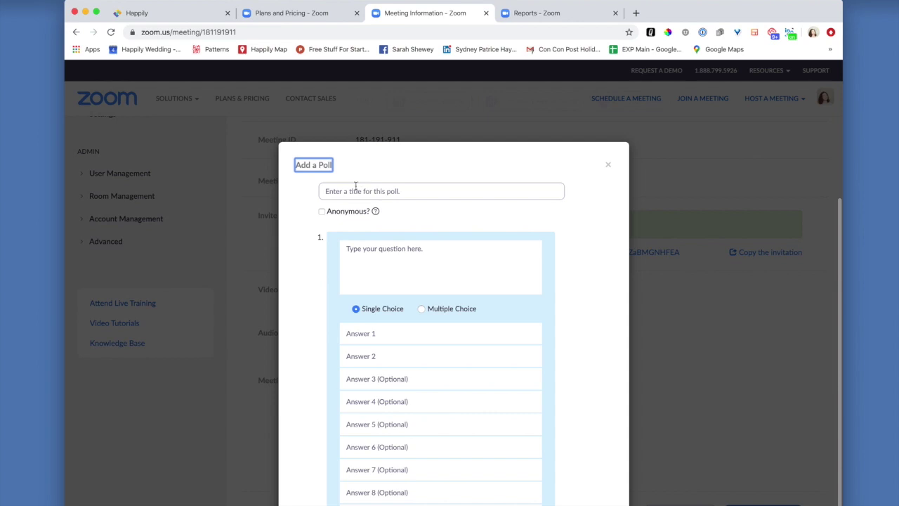
pyautogui.click(356, 191)
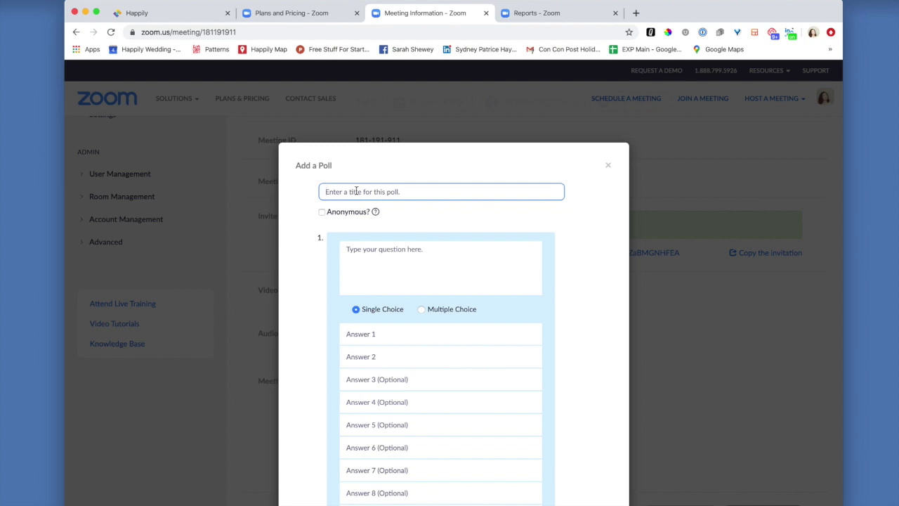
# Title the poll 'Food', ask 'What foods do you like?' as multiple choice, answer Pizza.
pyautogui.write('Fo')
pyautogui.press('Tab')
pyautogui.press('Tab')
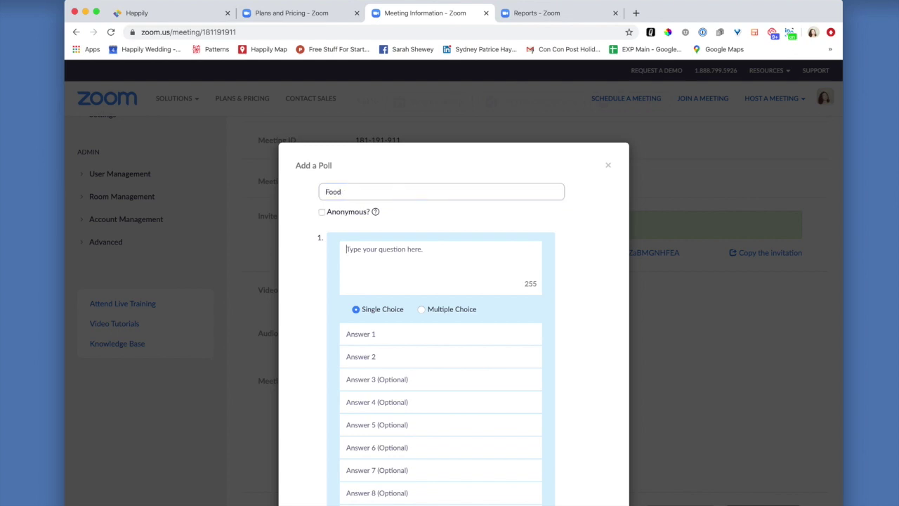
pyautogui.write('What foods do you like?')
pyautogui.press('Tab')
# Add answers Pasta, Rice Bowl and Burrito, then save the Food poll.
pyautogui.press('Tab')
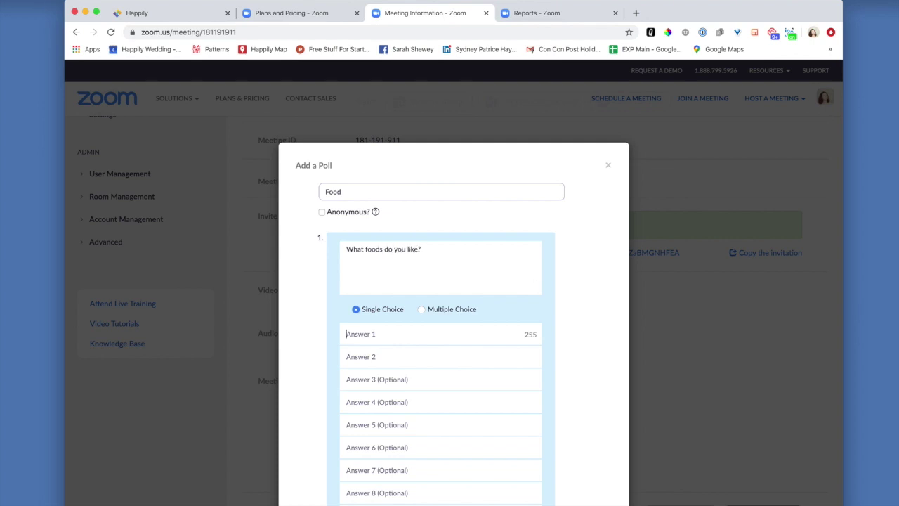
pyautogui.write('Pi')
pyautogui.click(421, 309)
pyautogui.click(405, 333)
pyautogui.write('zza')
pyautogui.press('Tab')
pyautogui.write('Pasta')
pyautogui.press('Tab')
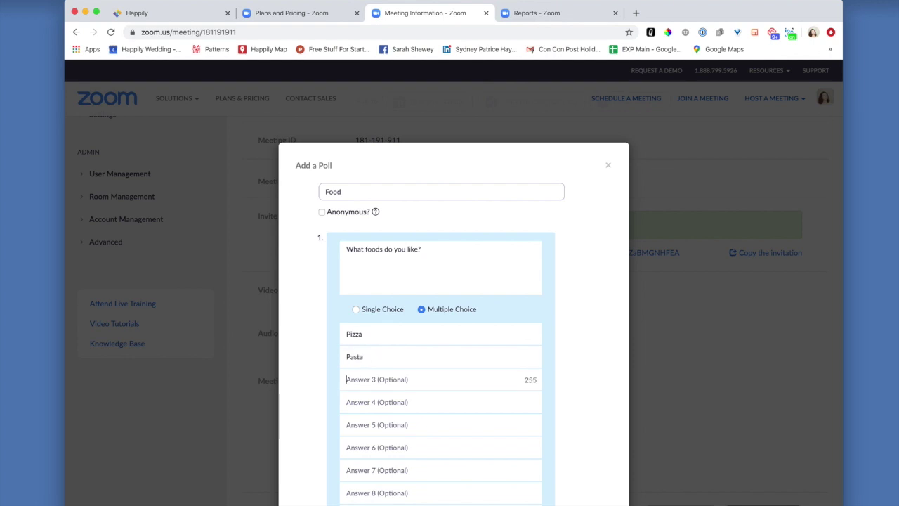
pyautogui.write('rice Bo')
pyautogui.press('Delete')
pyautogui.write('R')
pyautogui.press('Tab')
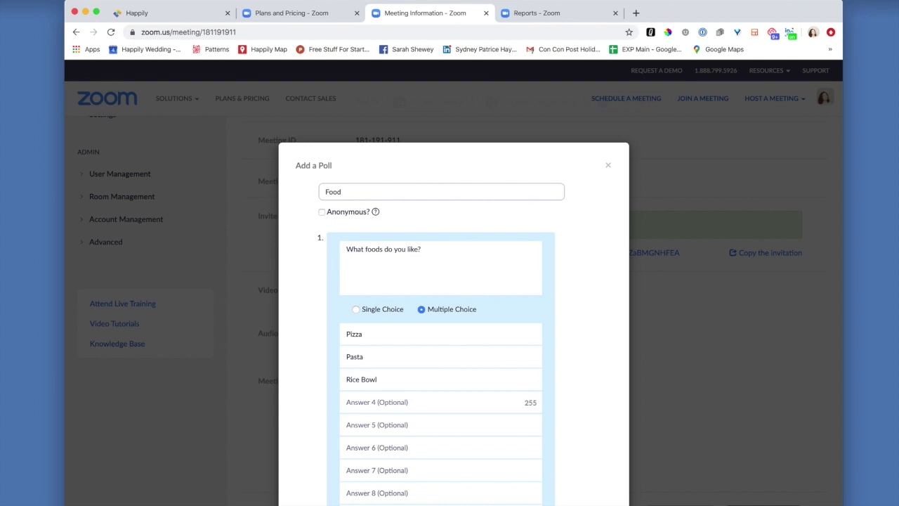
pyautogui.write('Burrito')
pyautogui.click(685, 494)
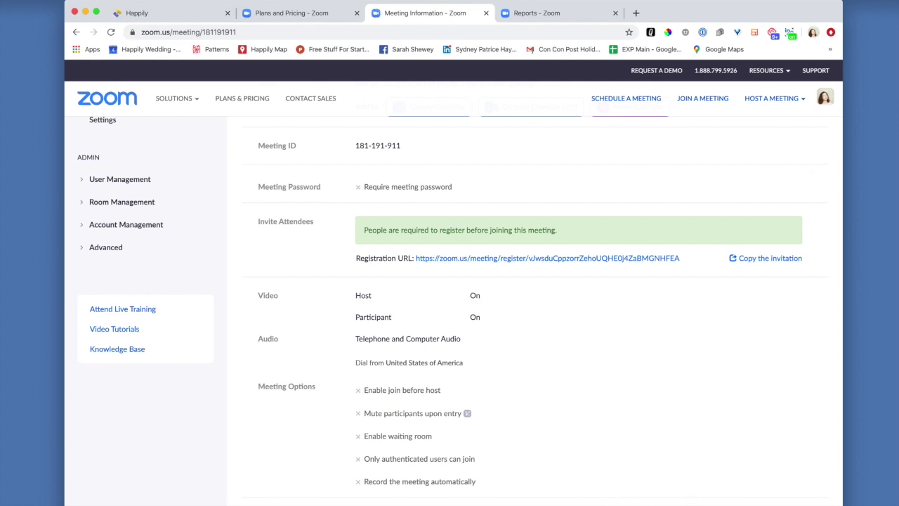
# Launch the Happily Zoom Polling Demo meeting with Start this Meeting.
pyautogui.scroll(5, 465, 337)
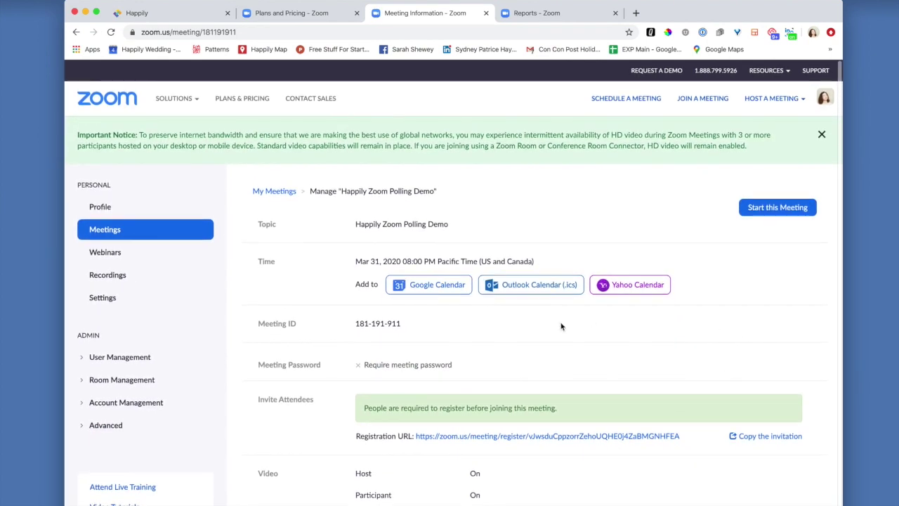
pyautogui.scroll(-5, 515, 454)
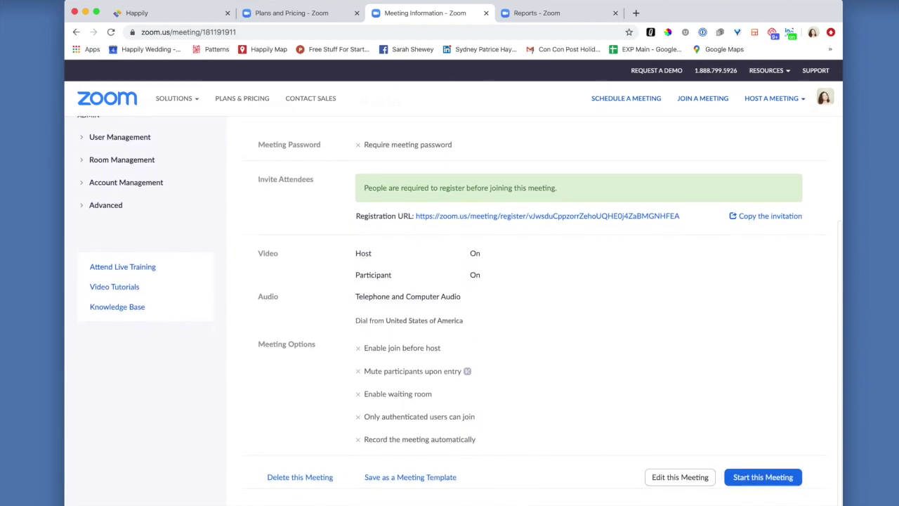
pyautogui.click(771, 475)
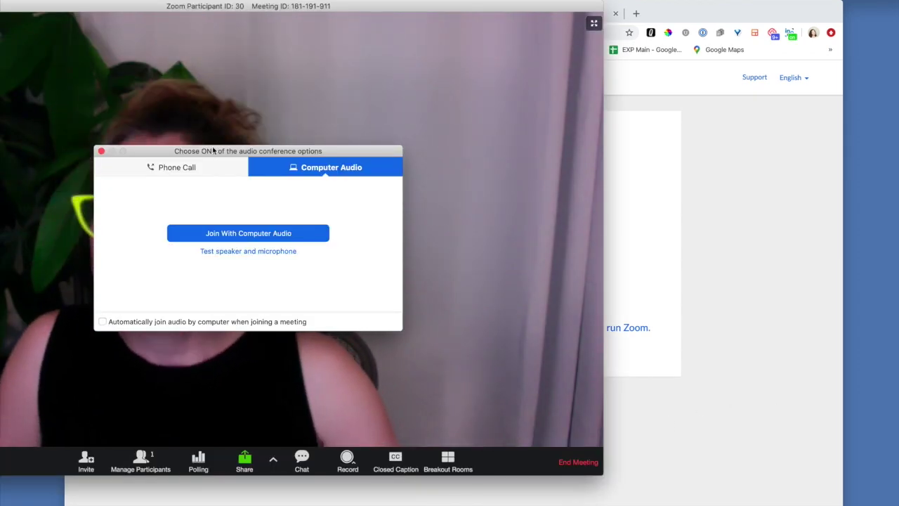
# Join with computer audio and send a meeting invitation to one searched contact.
pyautogui.click(272, 233)
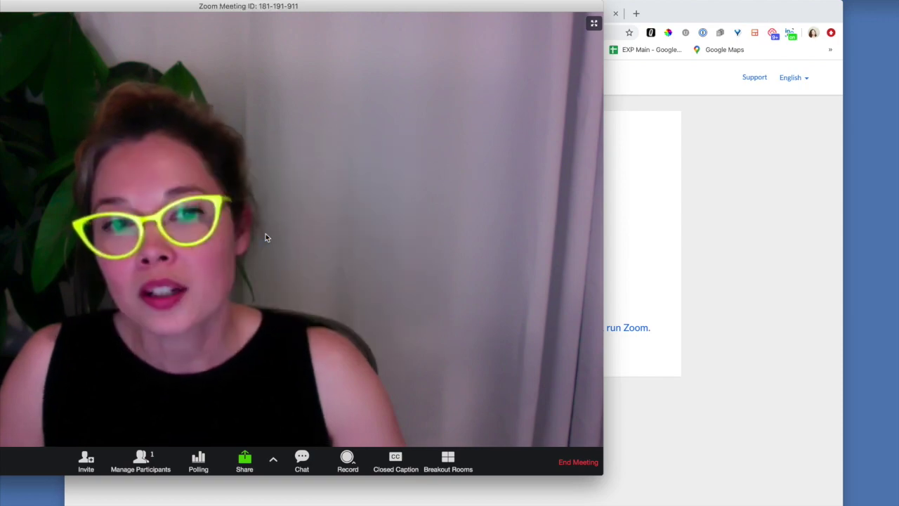
pyautogui.moveTo(202, 11); pyautogui.dragTo(351, 40)
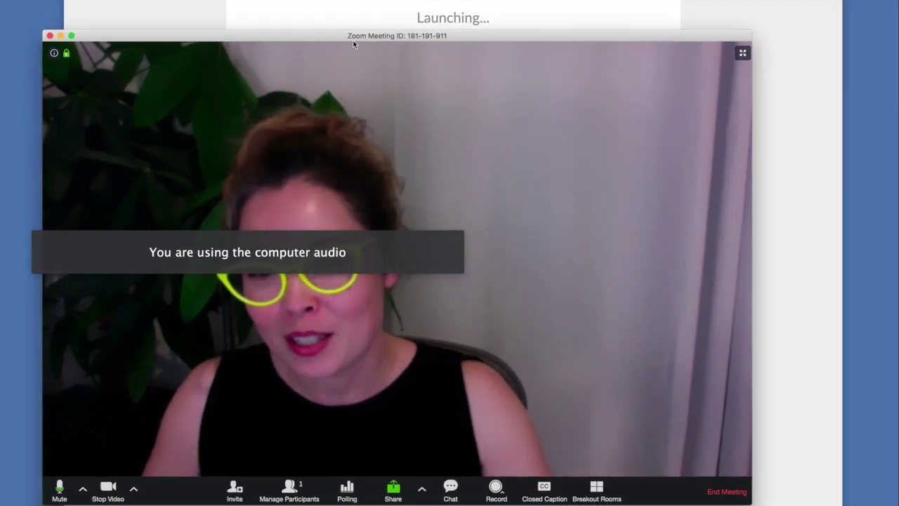
pyautogui.click(245, 495)
pyautogui.click(286, 187)
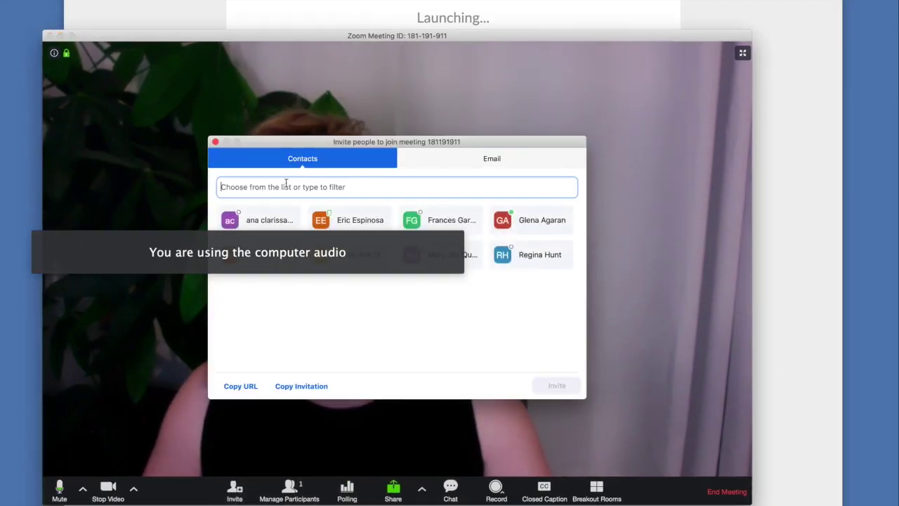
pyautogui.write('glen')
pyautogui.click(269, 222)
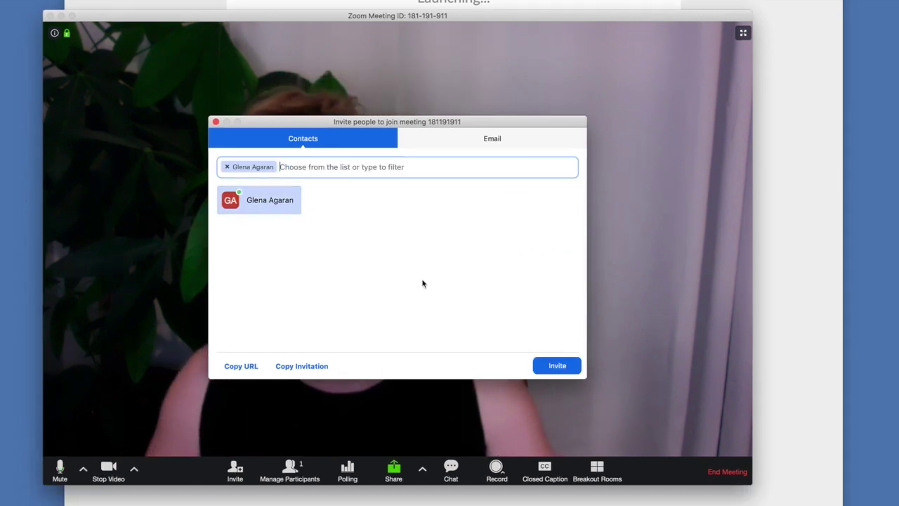
pyautogui.click(569, 366)
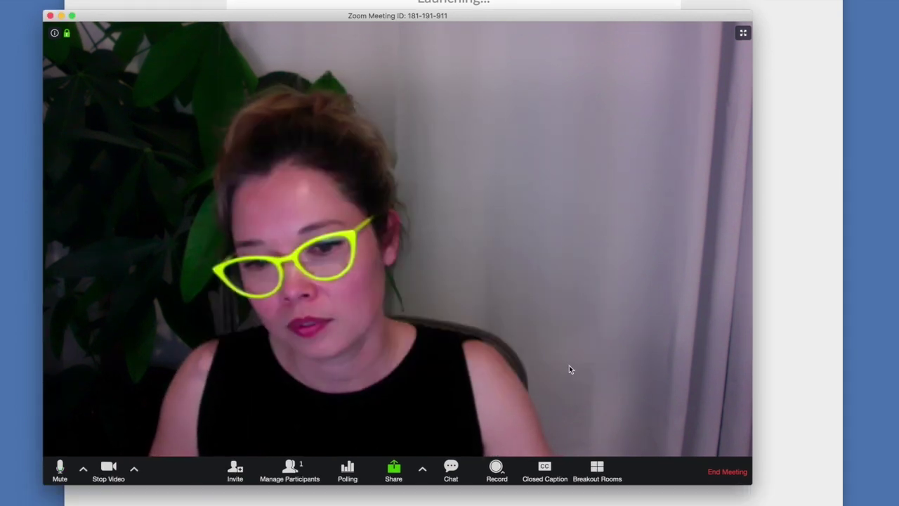
# Open the meeting's Polls window and move it to the upper right of the screen.
pyautogui.click(349, 472)
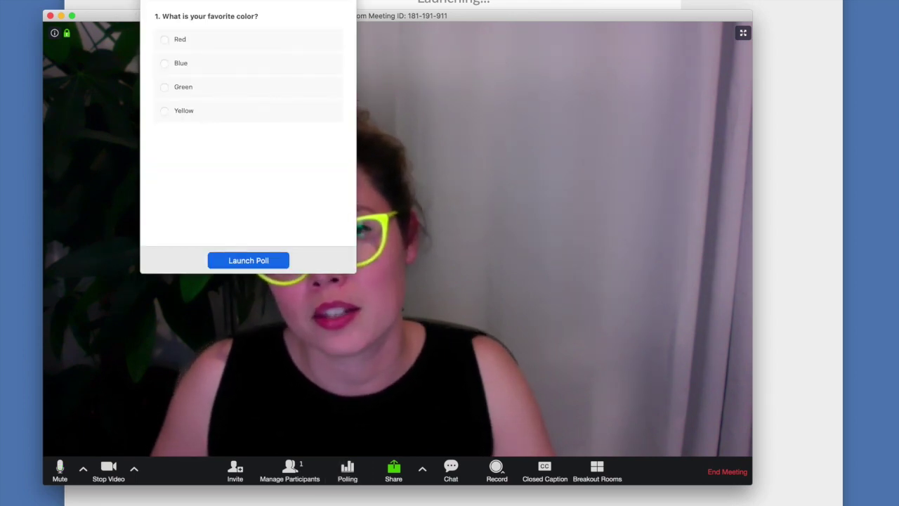
pyautogui.moveTo(270, 1); pyautogui.dragTo(635, 61)
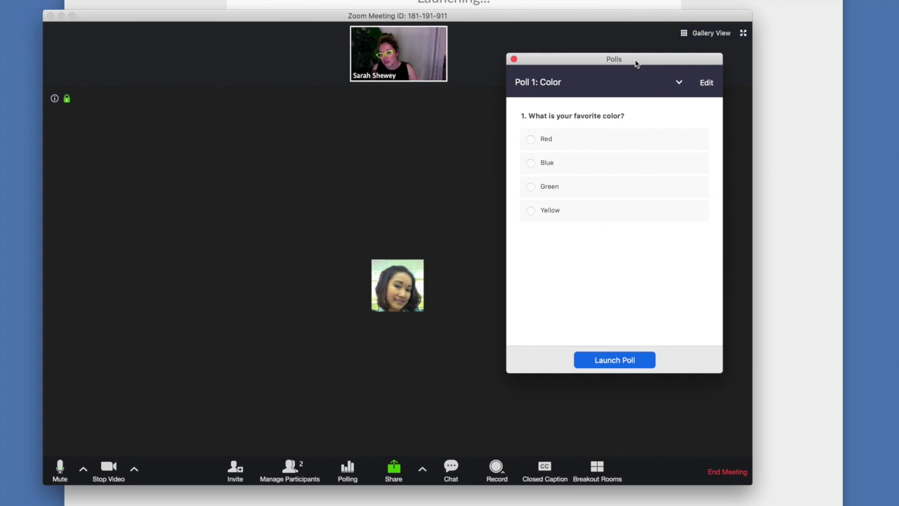
pyautogui.moveTo(635, 64); pyautogui.dragTo(624, 19)
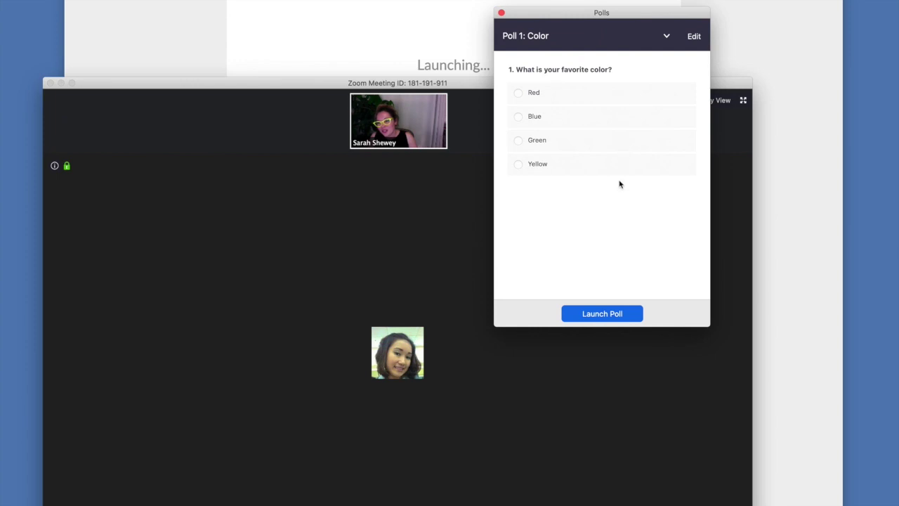
# Look through Poll 2: Size and Poll 3: Food, then settle on Poll 1: Color.
pyautogui.click(667, 37)
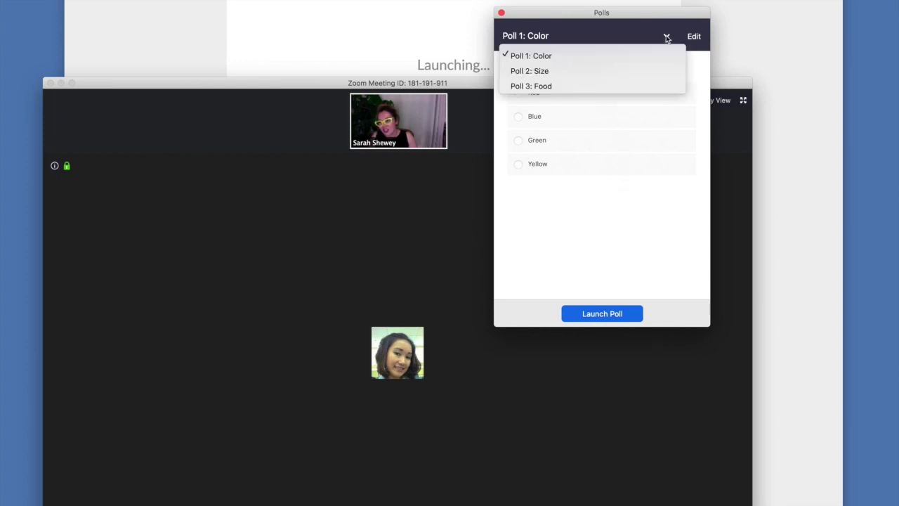
pyautogui.click(597, 71)
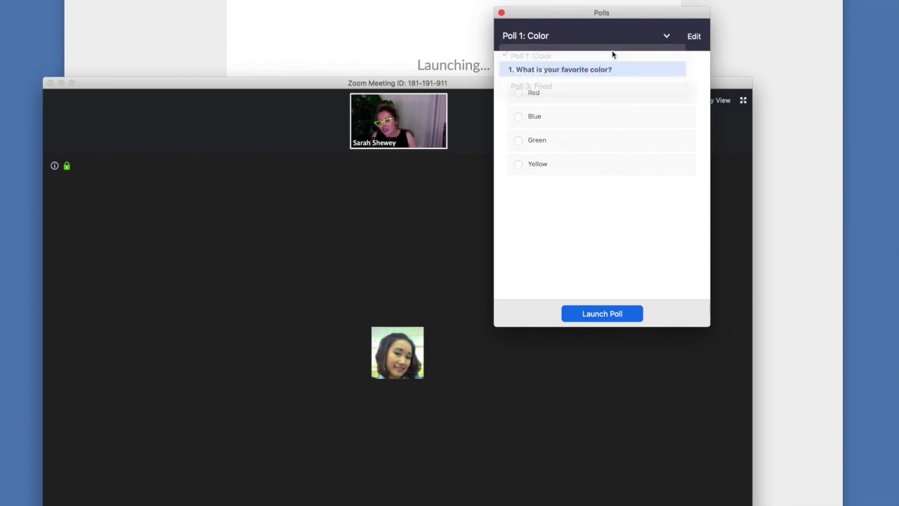
pyautogui.click(667, 35)
pyautogui.click(629, 86)
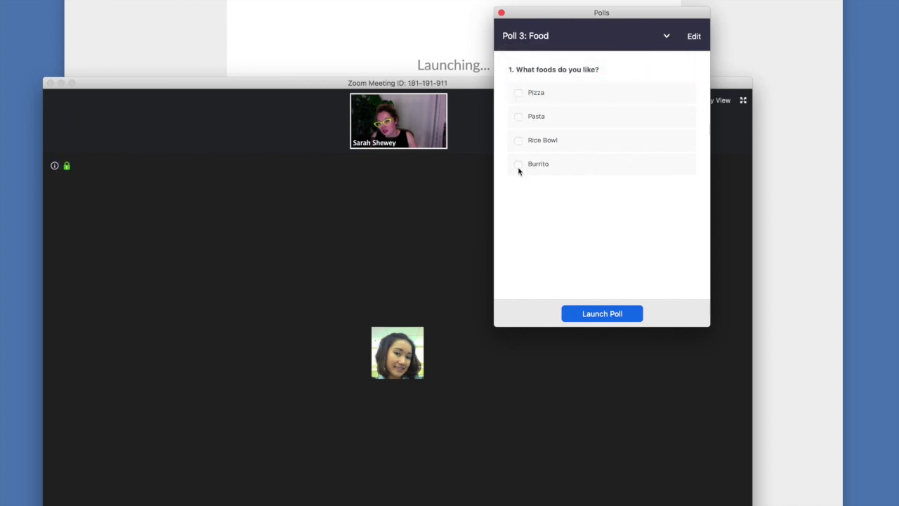
pyautogui.click(665, 36)
pyautogui.click(569, 70)
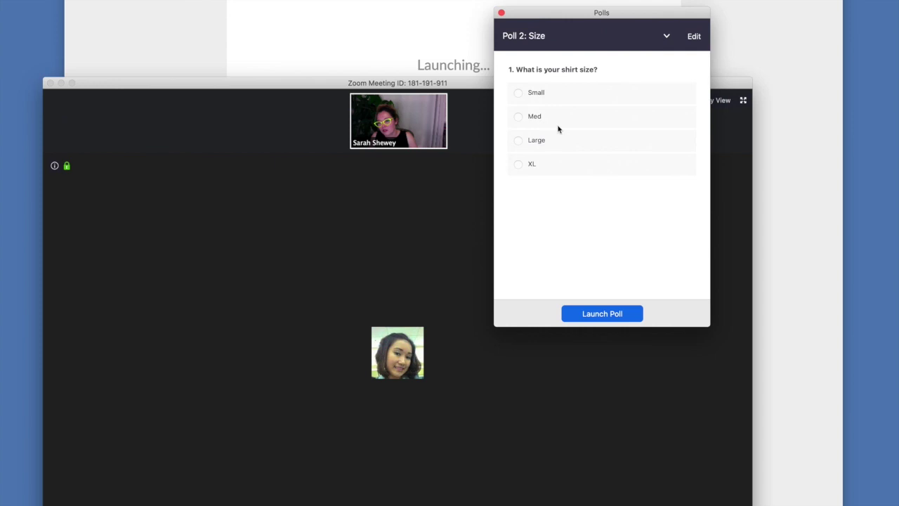
pyautogui.click(666, 37)
pyautogui.click(582, 56)
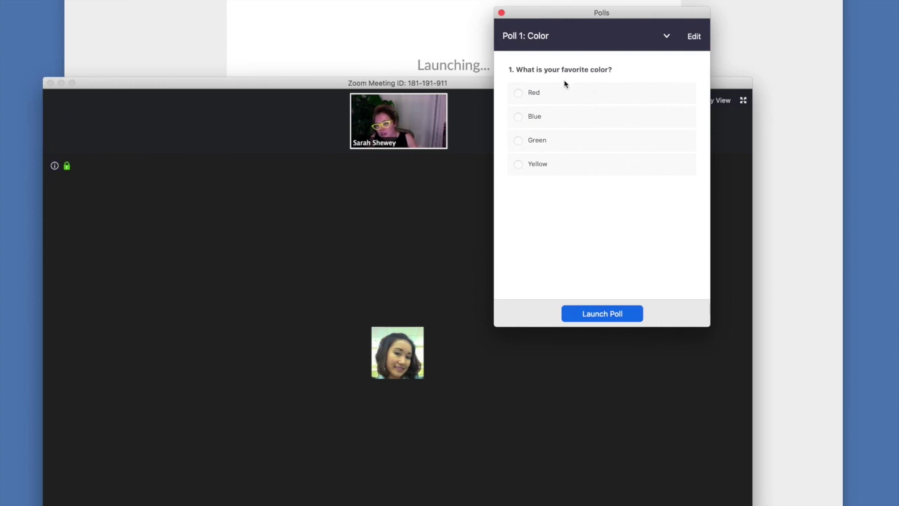
# Cancel the web Add a Poll editor, bring the meeting forward and move the Polls panel up right.
pyautogui.click(693, 37)
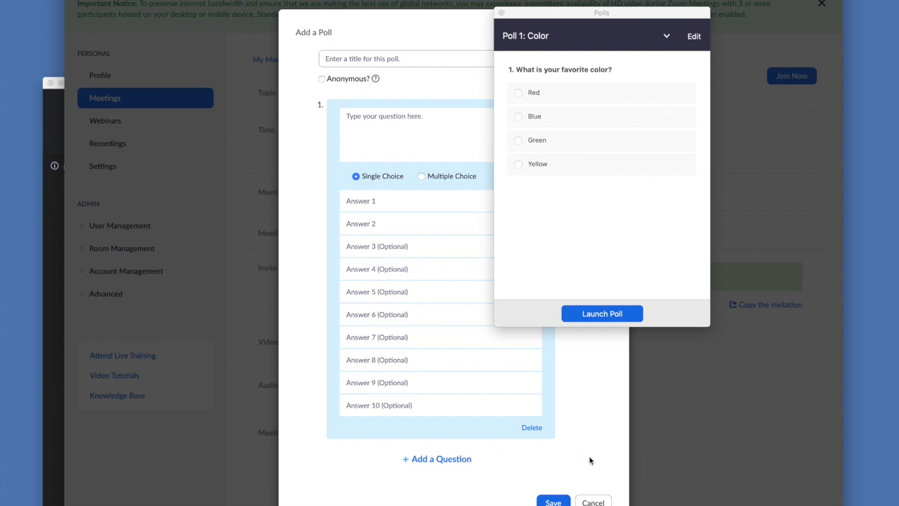
pyautogui.click(593, 501)
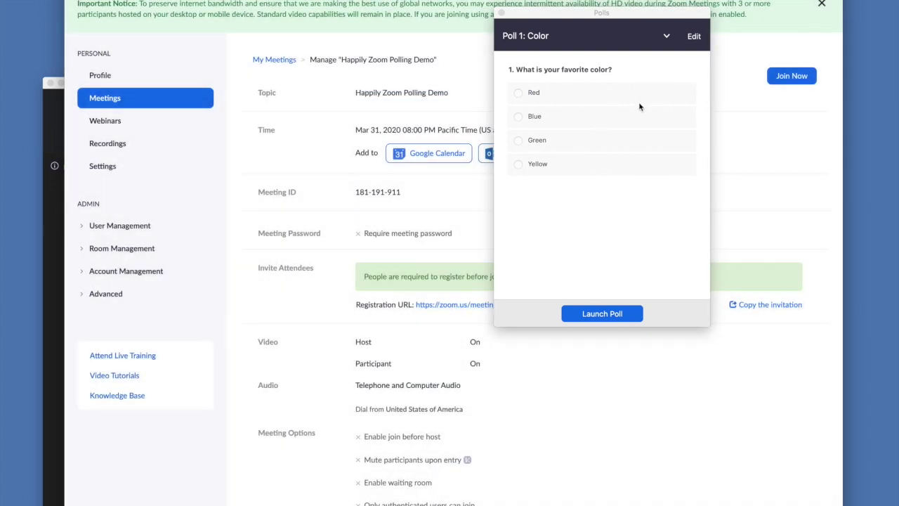
pyautogui.moveTo(567, 20); pyautogui.dragTo(623, 80)
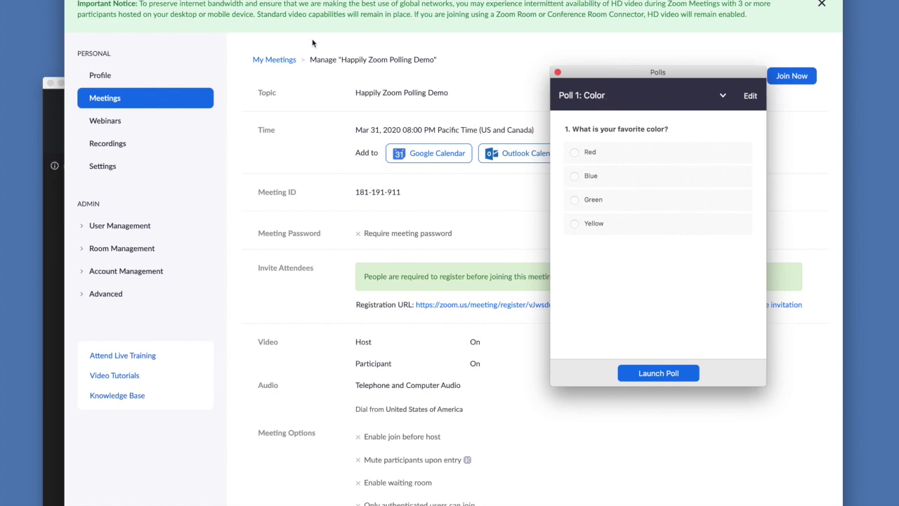
pyautogui.click(43, 129)
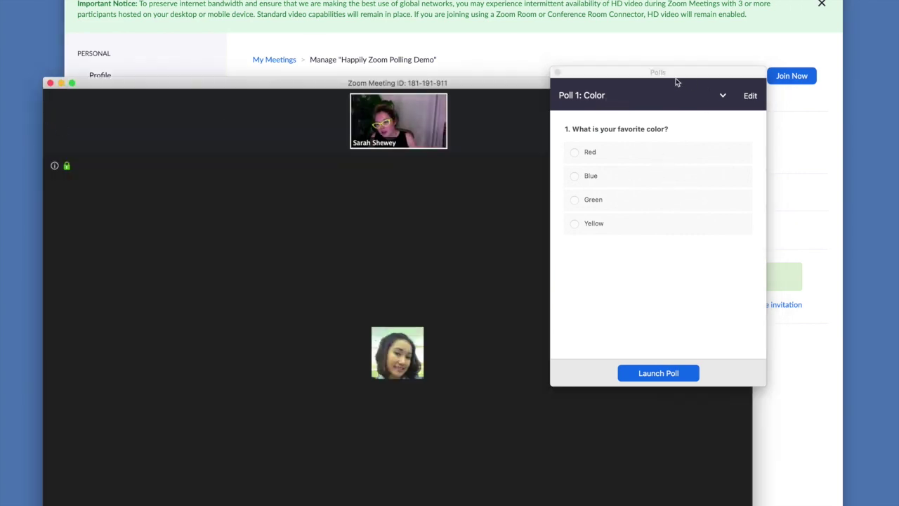
pyautogui.moveTo(675, 82); pyautogui.dragTo(710, 40)
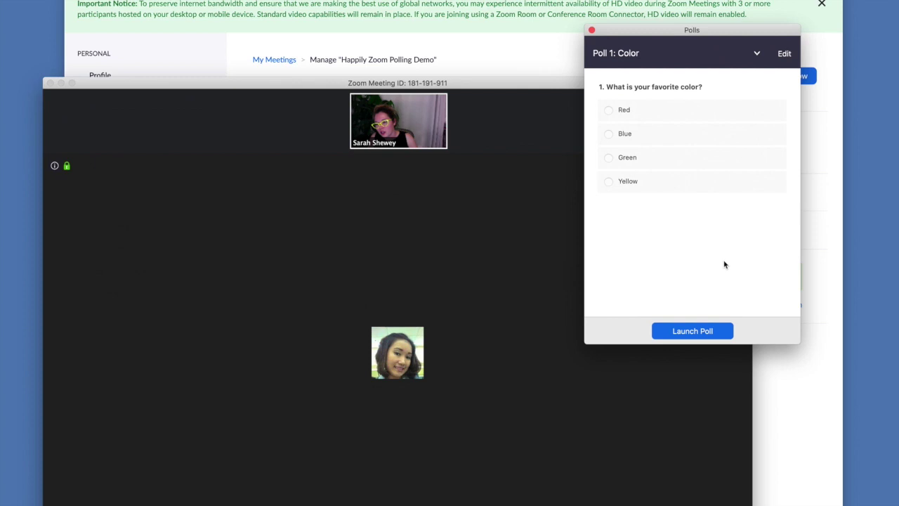
# Launch Poll 1: Color, move it aside, and end it with Yellow at 100%.
pyautogui.click(689, 338)
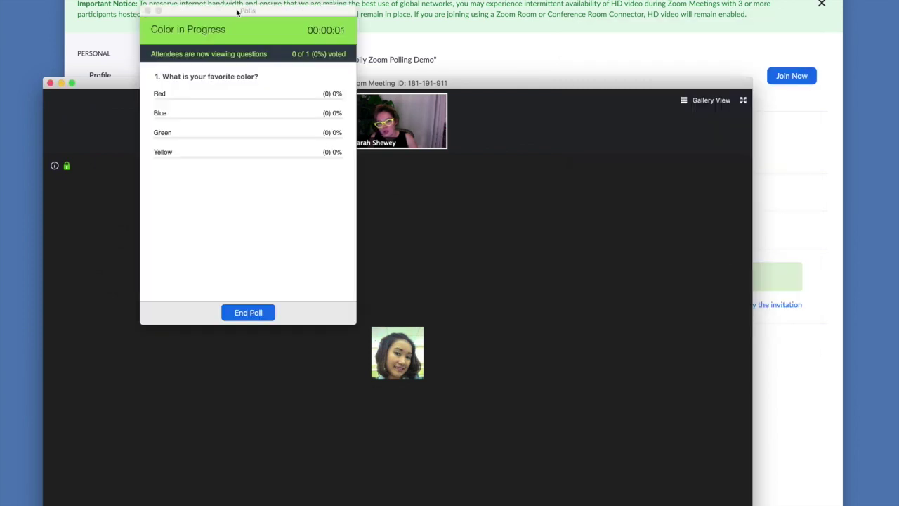
pyautogui.moveTo(237, 11); pyautogui.dragTo(679, 116)
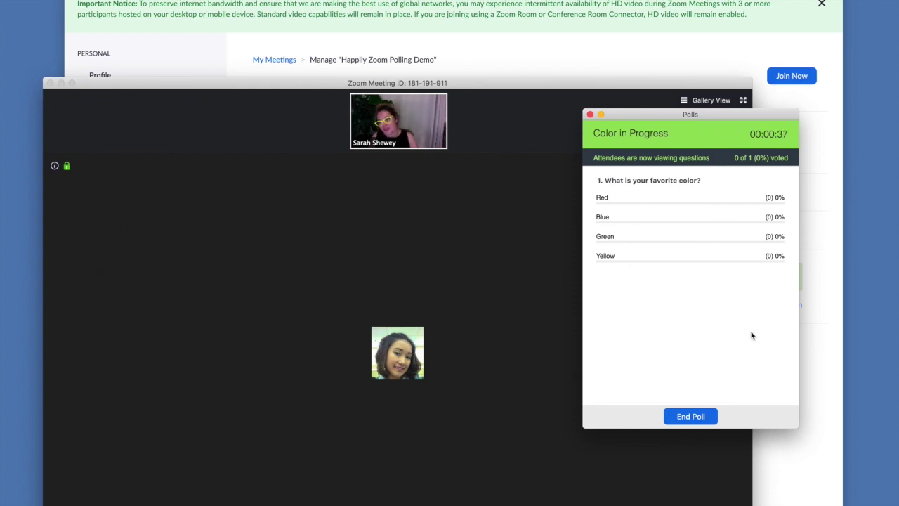
pyautogui.click(696, 416)
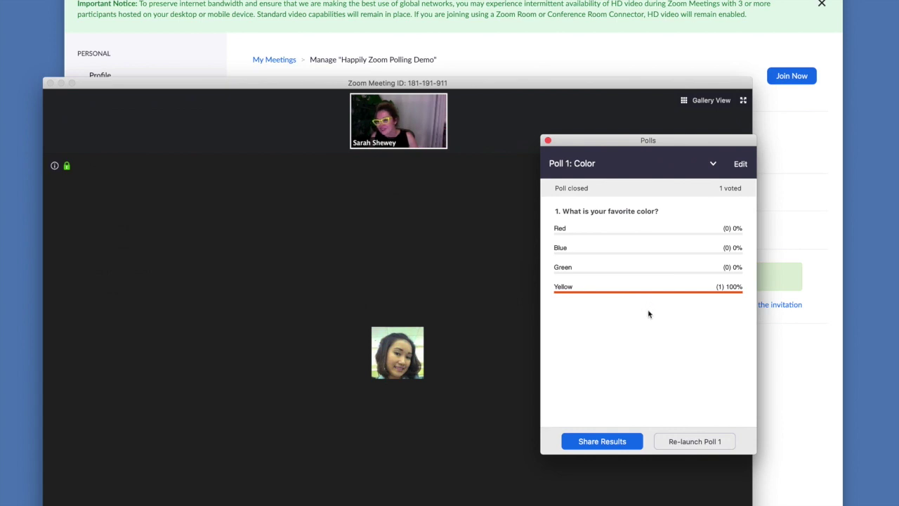
# Close the poll results and read the meeting chat.
pyautogui.press('super+w')
pyautogui.click(450, 494)
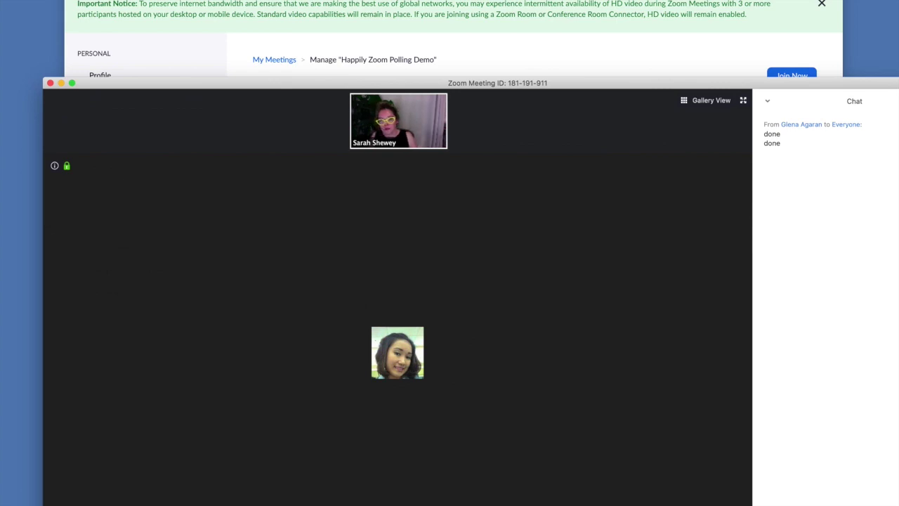
pyautogui.press('super+w')
# End the meeting for all and close the Finder folder holding meeting_saved_chat.txt.
pyautogui.click(577, 354)
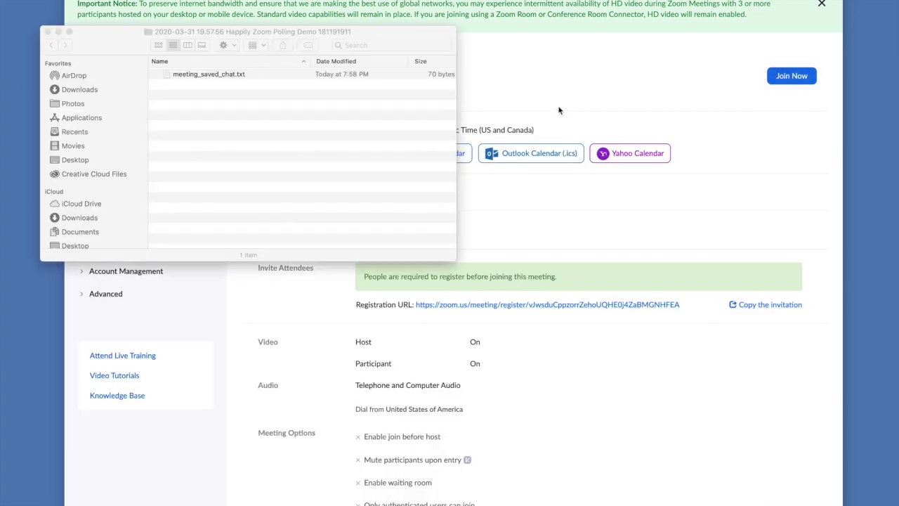
pyautogui.moveTo(120, 42); pyautogui.dragTo(102, 457)
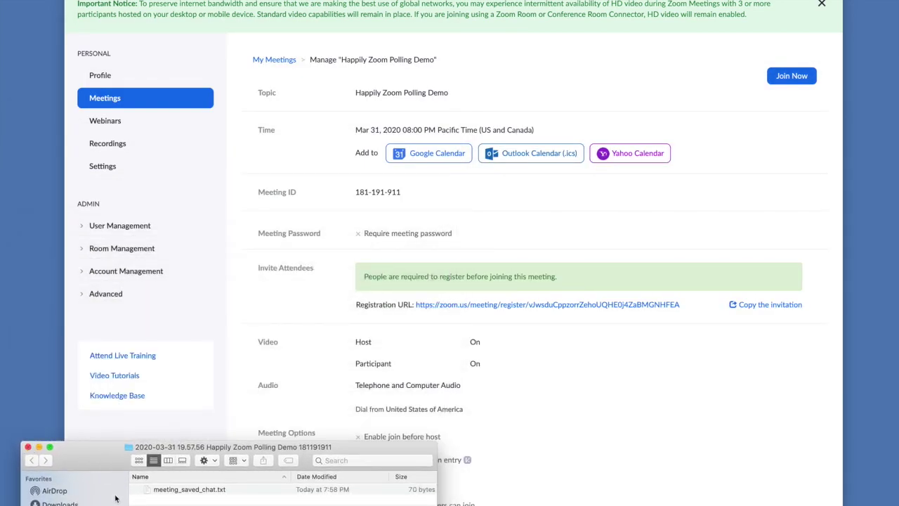
pyautogui.click(177, 490)
pyautogui.click(30, 447)
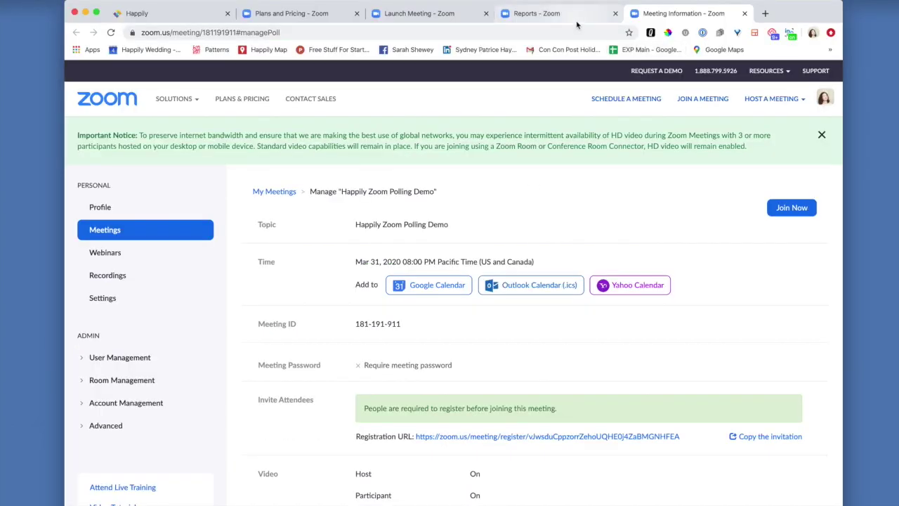
# Go to Zoom's Reports page and open the Meeting registration and poll reports.
pyautogui.click(549, 16)
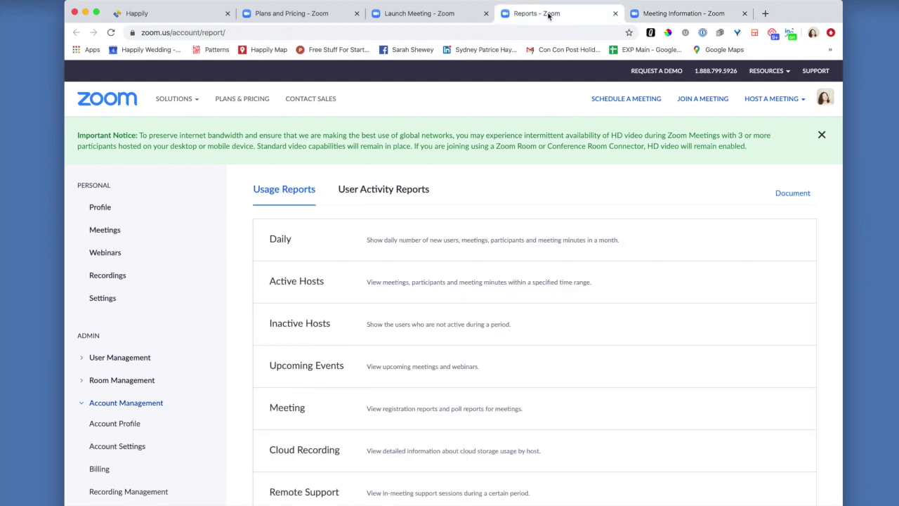
pyautogui.click(230, 32)
pyautogui.click(246, 33)
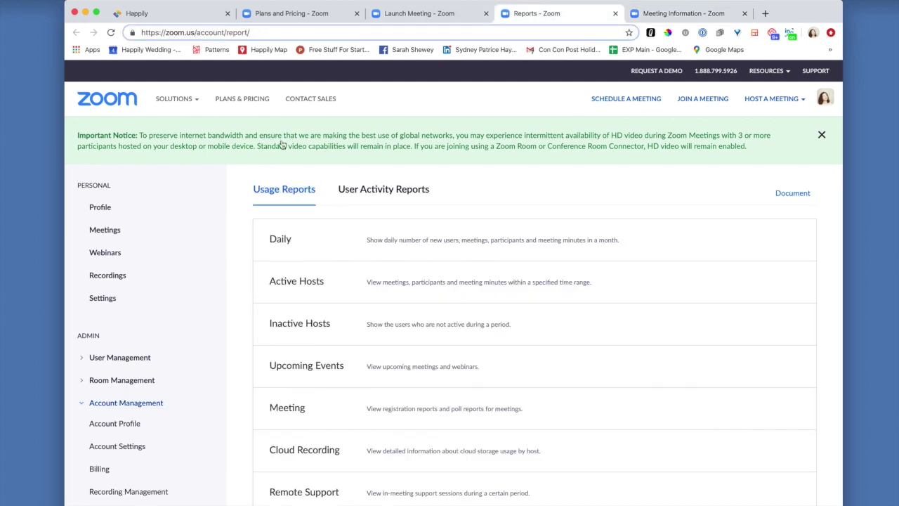
pyautogui.click(295, 410)
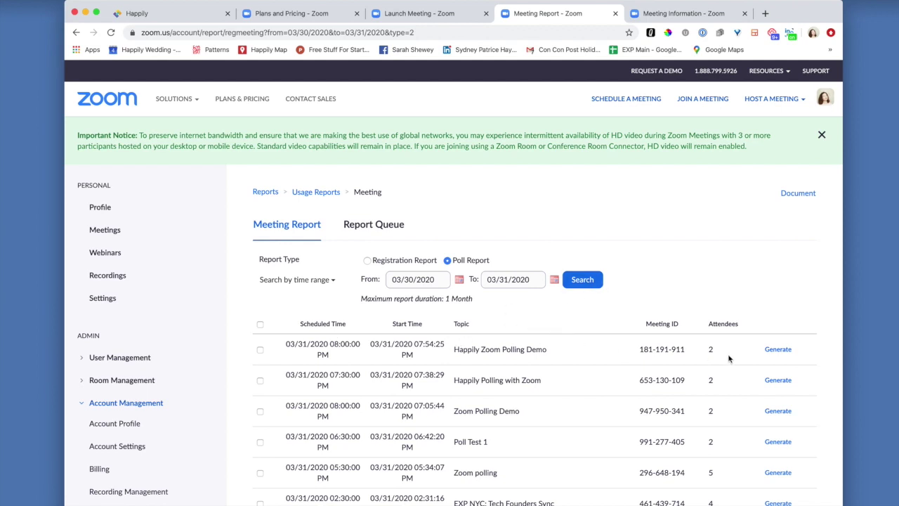
# Generate the Happily Zoom Polling Demo poll report and refresh the Report Queue.
pyautogui.click(779, 351)
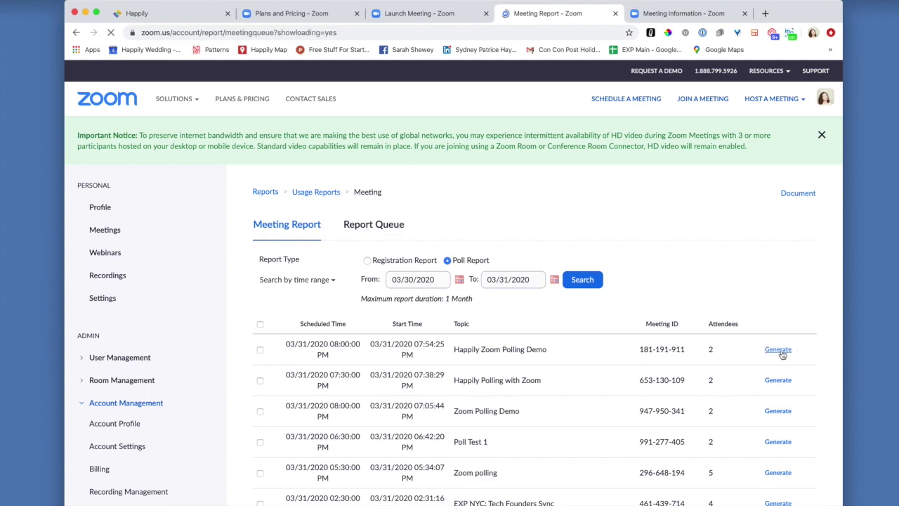
pyautogui.click(382, 225)
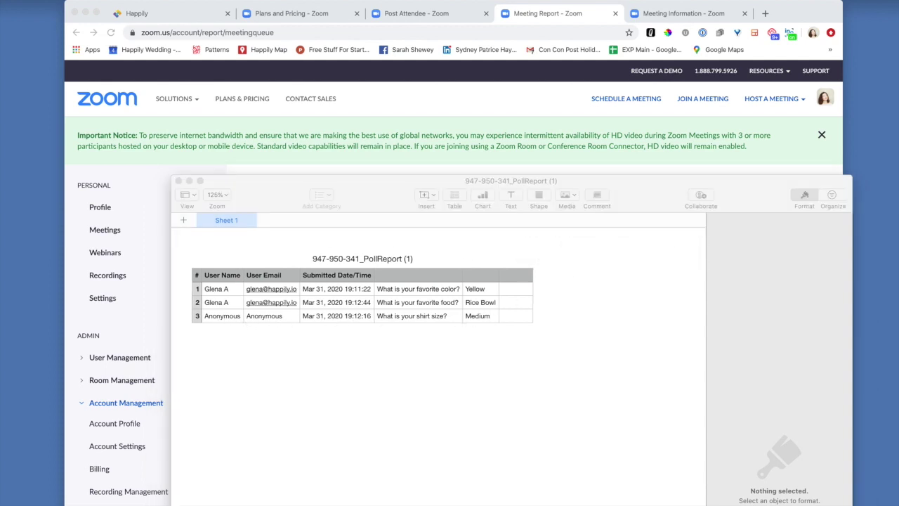
# Close the 947-950-341_PollReport spreadsheet in Numbers.
pyautogui.click(335, 429)
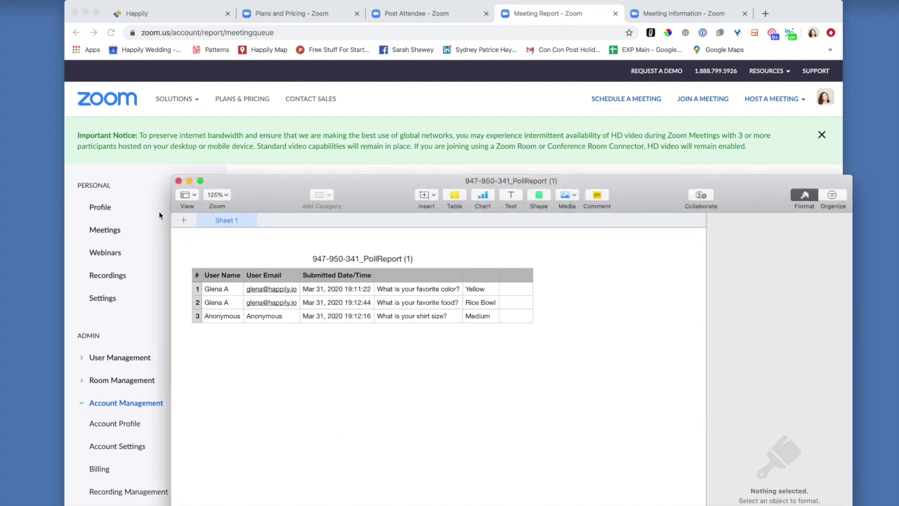
pyautogui.click(179, 181)
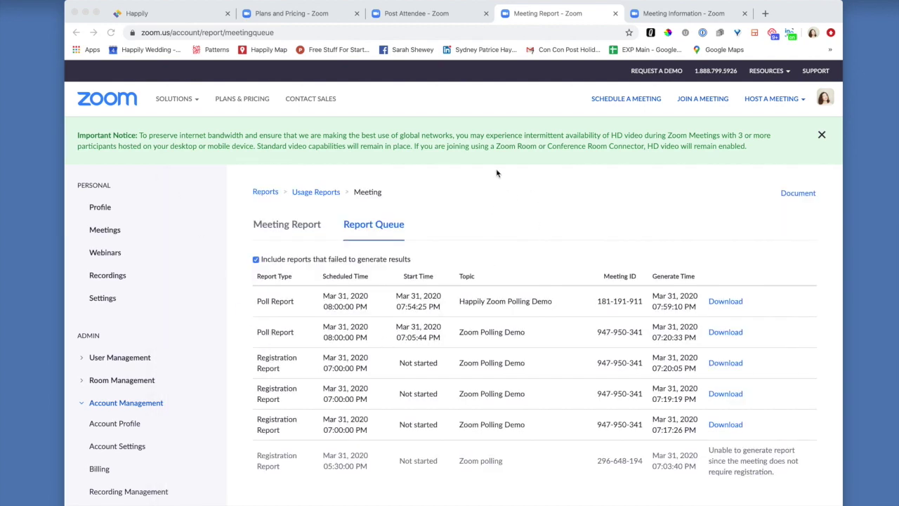
# Switch to the Happily tab and scroll to the Get Started Enterprise offer on happily.io/virtual.
pyautogui.click(171, 14)
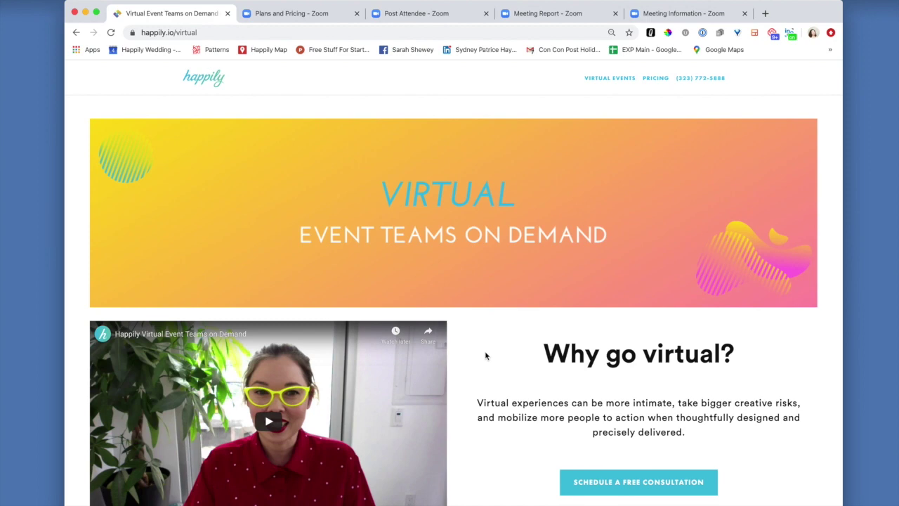
pyautogui.scroll(-2, 485, 356)
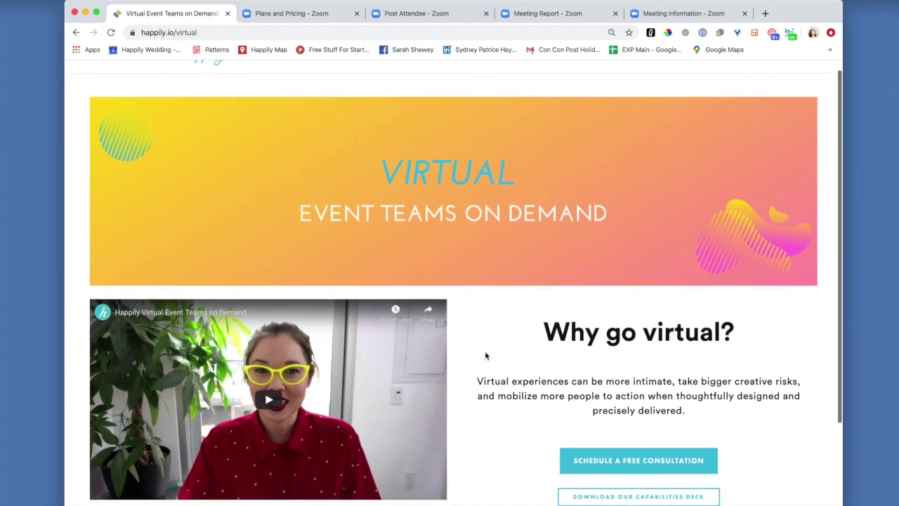
pyautogui.scroll(-10, 485, 356)
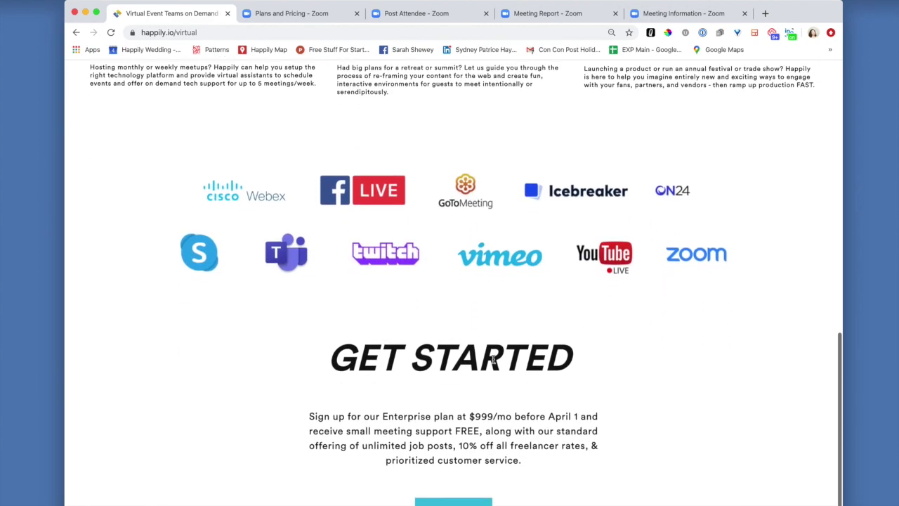
pyautogui.scroll(-3, 646, 445)
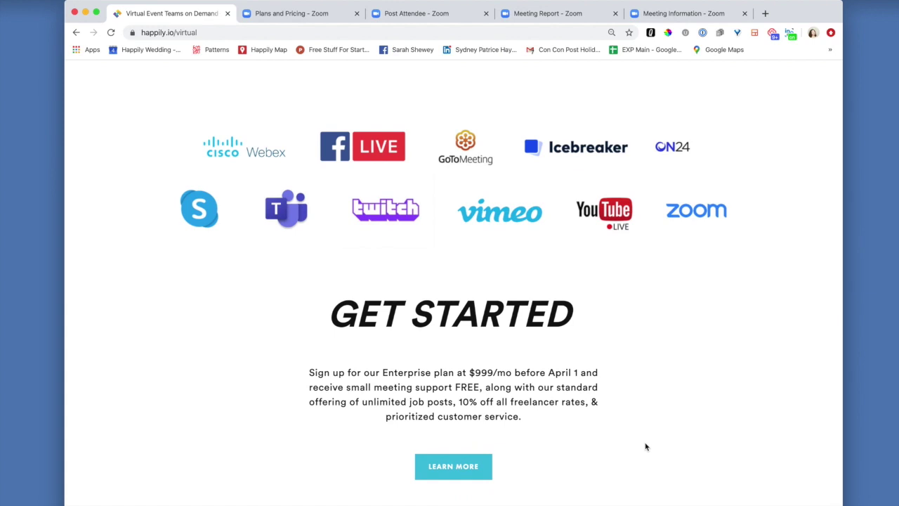
pyautogui.scroll(1, 646, 446)
pyautogui.click(195, 32)
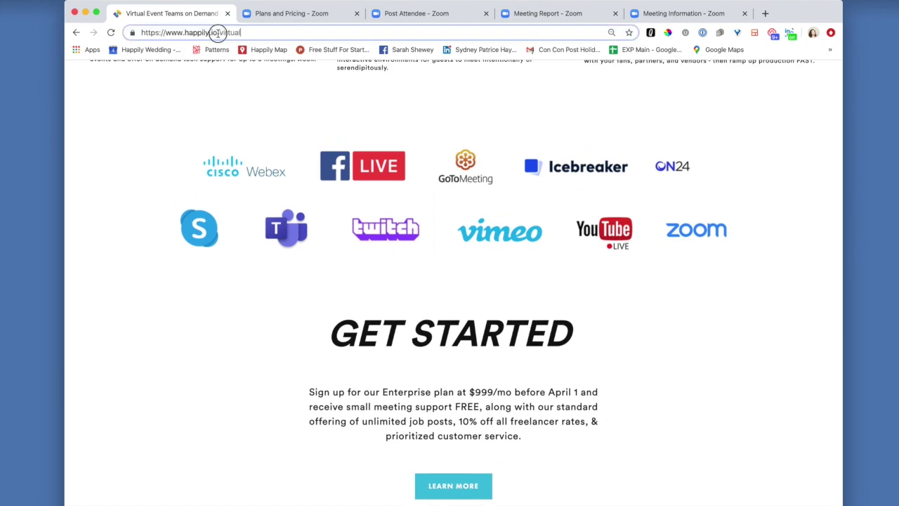
pyautogui.scroll(1, 668, 427)
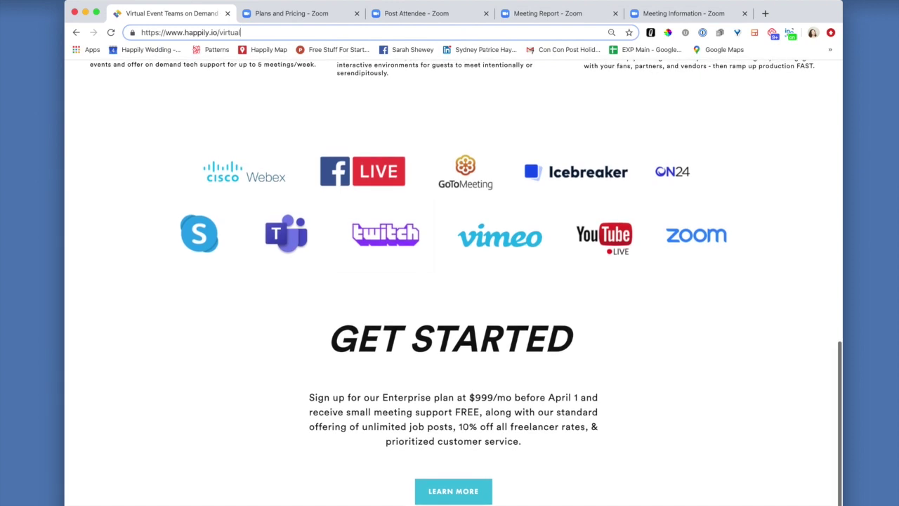
pyautogui.click(668, 427)
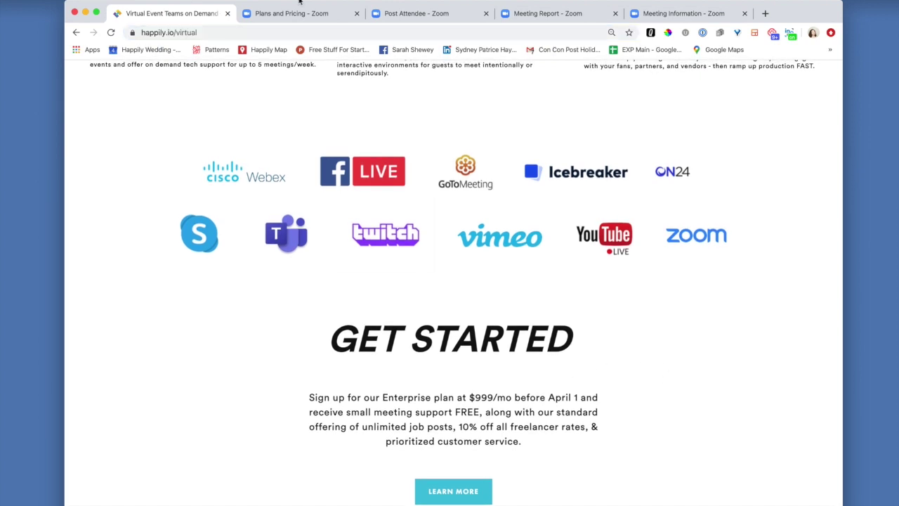